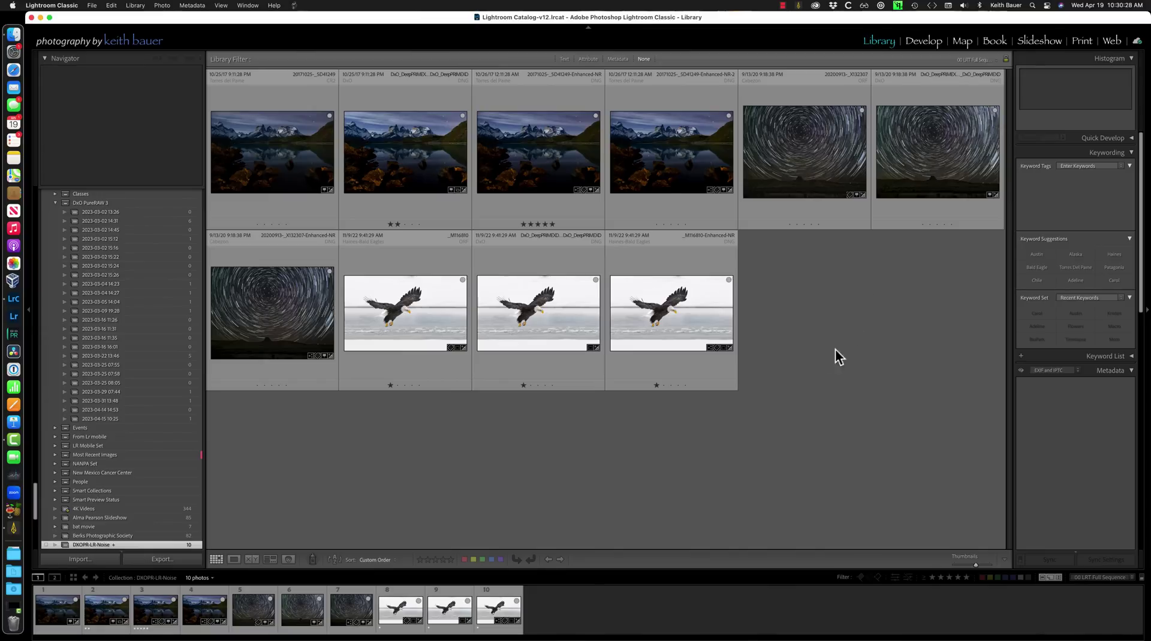
- Start an AI Enhance preview on the original eagle raw, then cancel it without creating a file
click(407, 325)
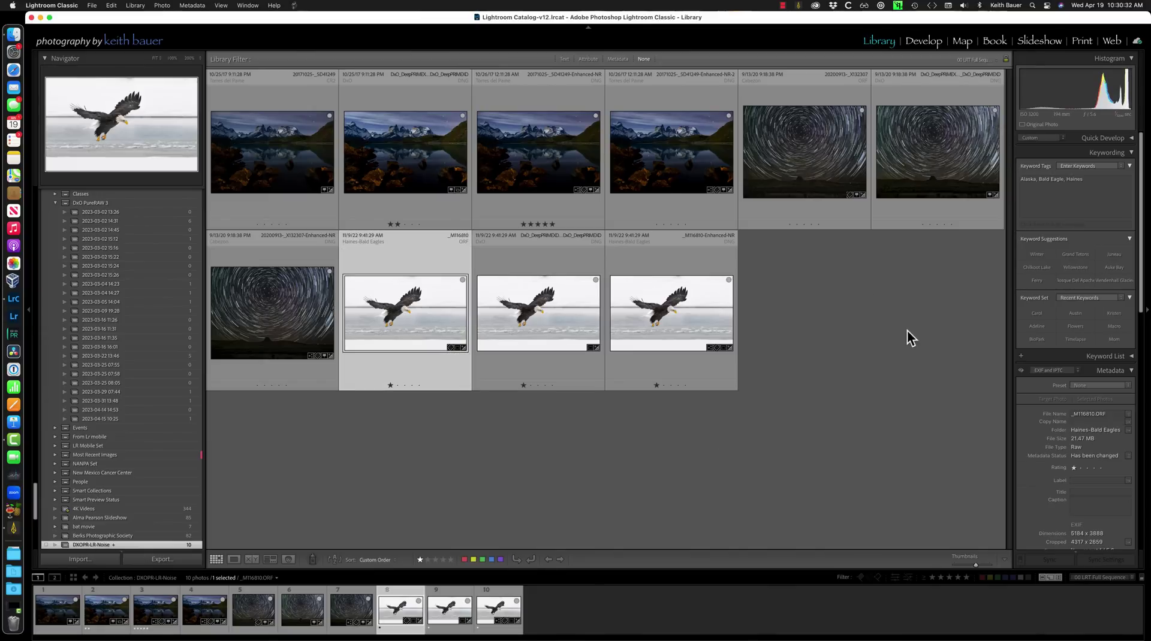
right_click(398, 301)
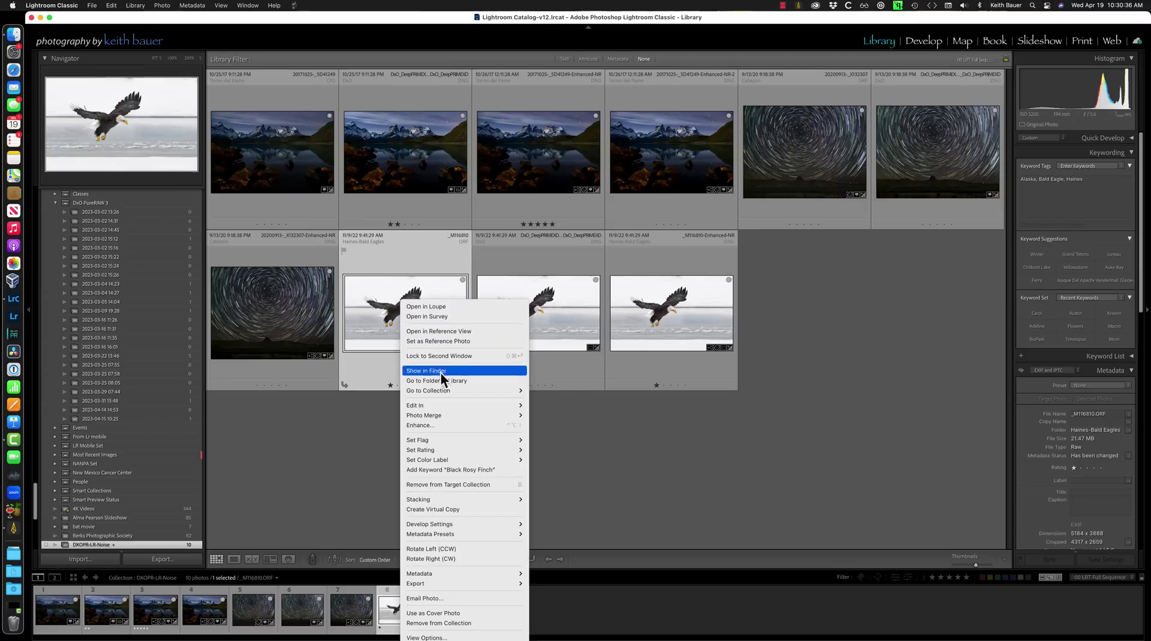
click(464, 426)
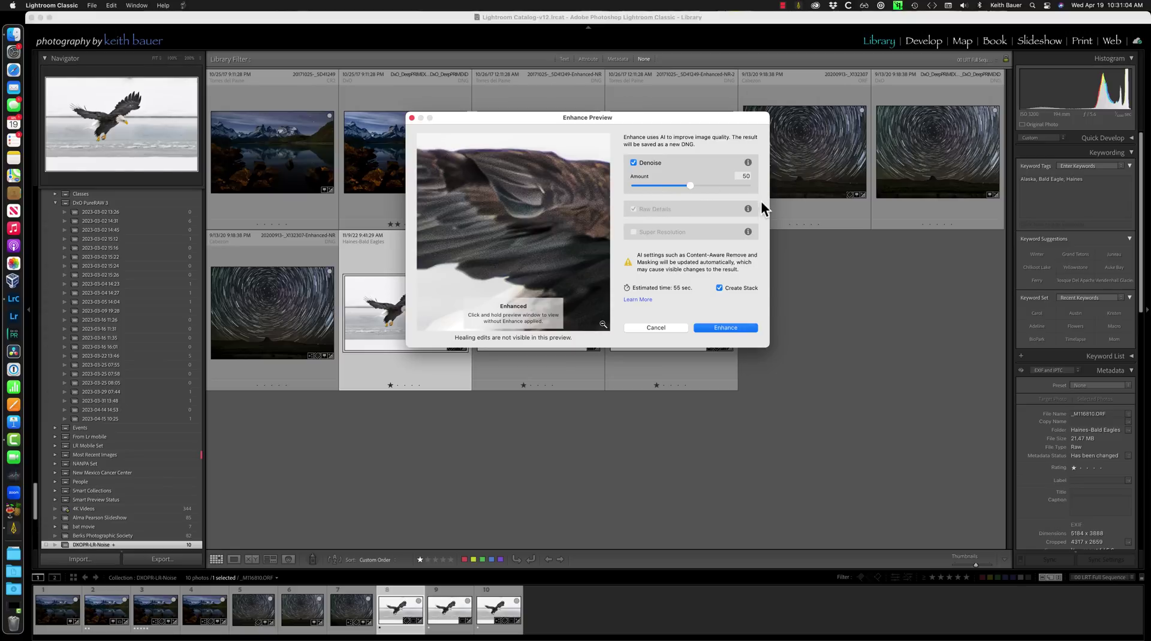
click(657, 327)
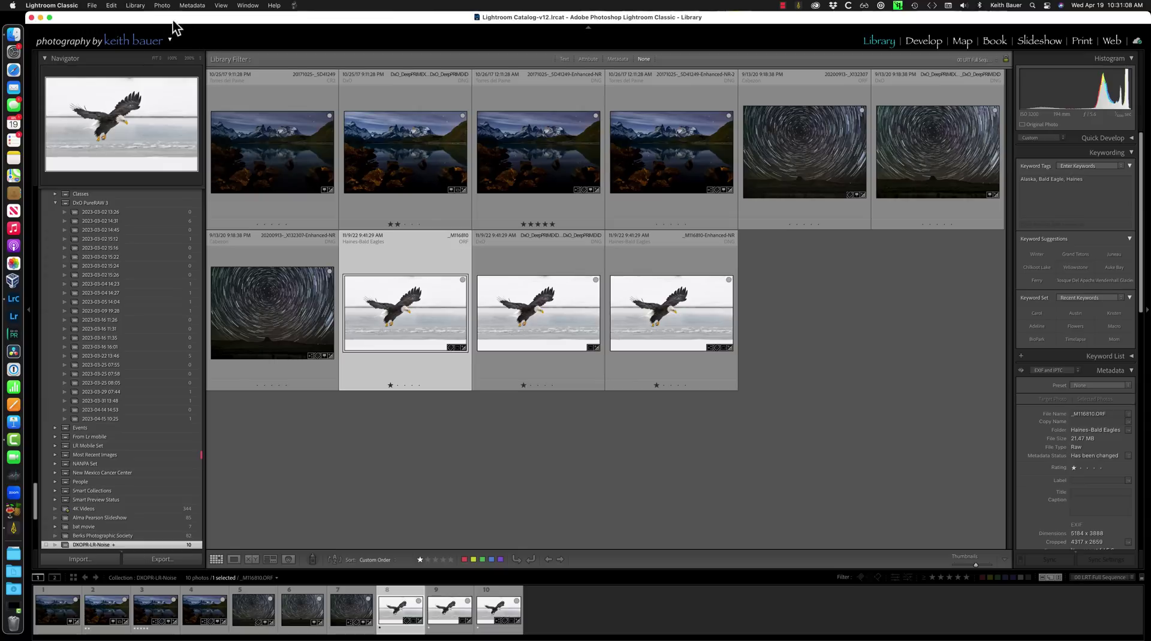
- Open the eagle raw in Develop and show manual noise reduction (Luminance 0, Color 25) in Detail
click(162, 6)
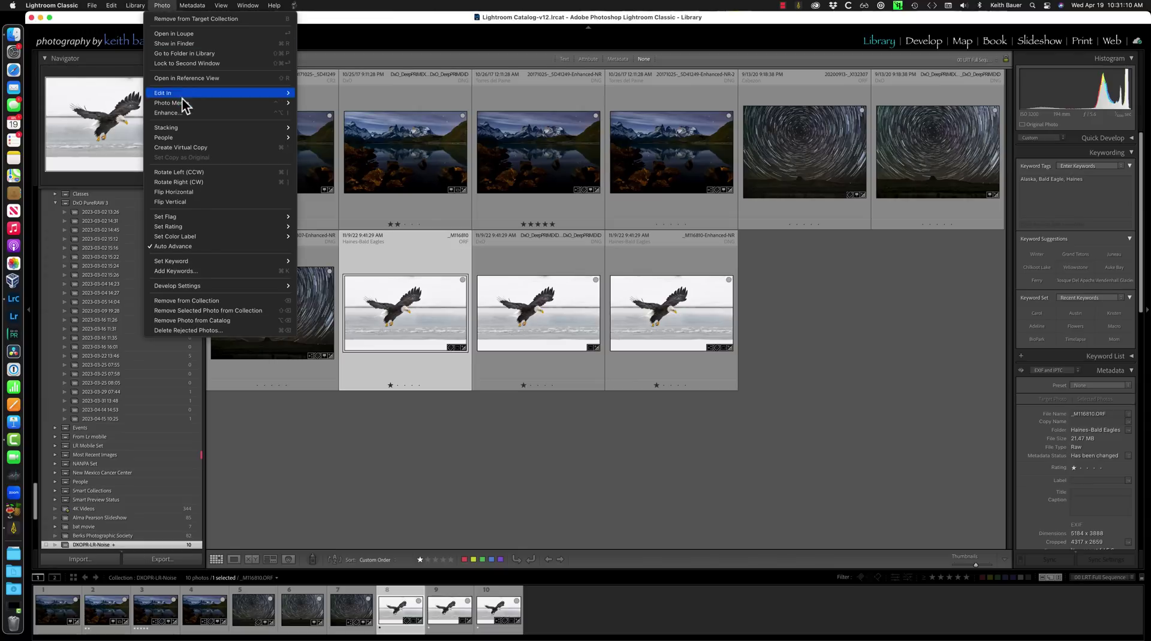
click(828, 271)
click(923, 44)
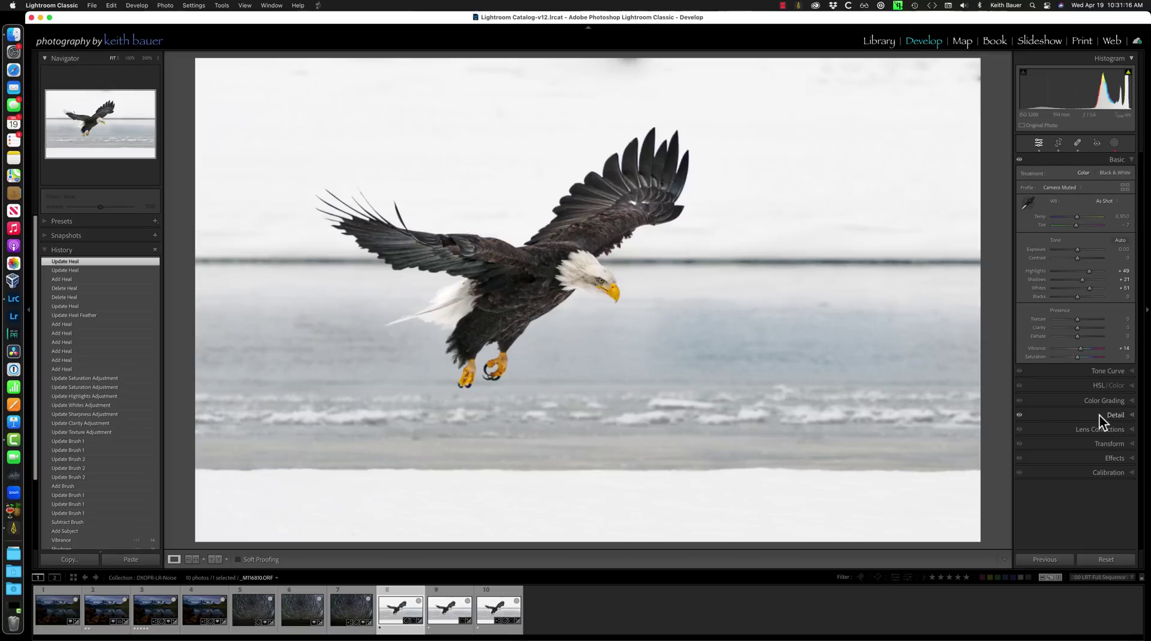
click(1115, 415)
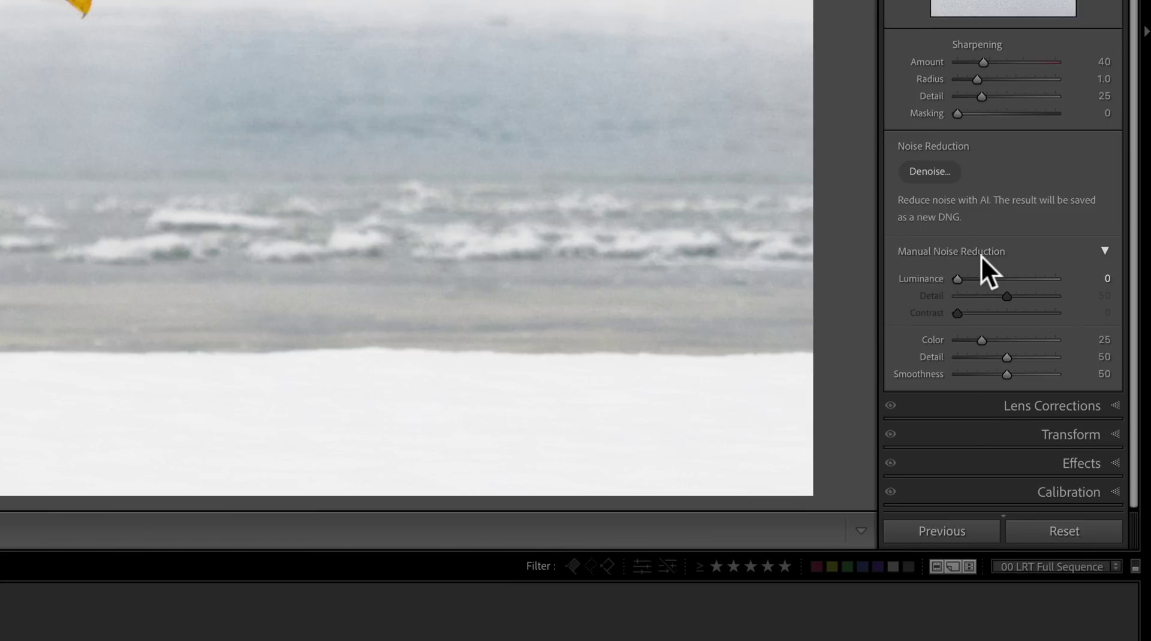
click(1105, 250)
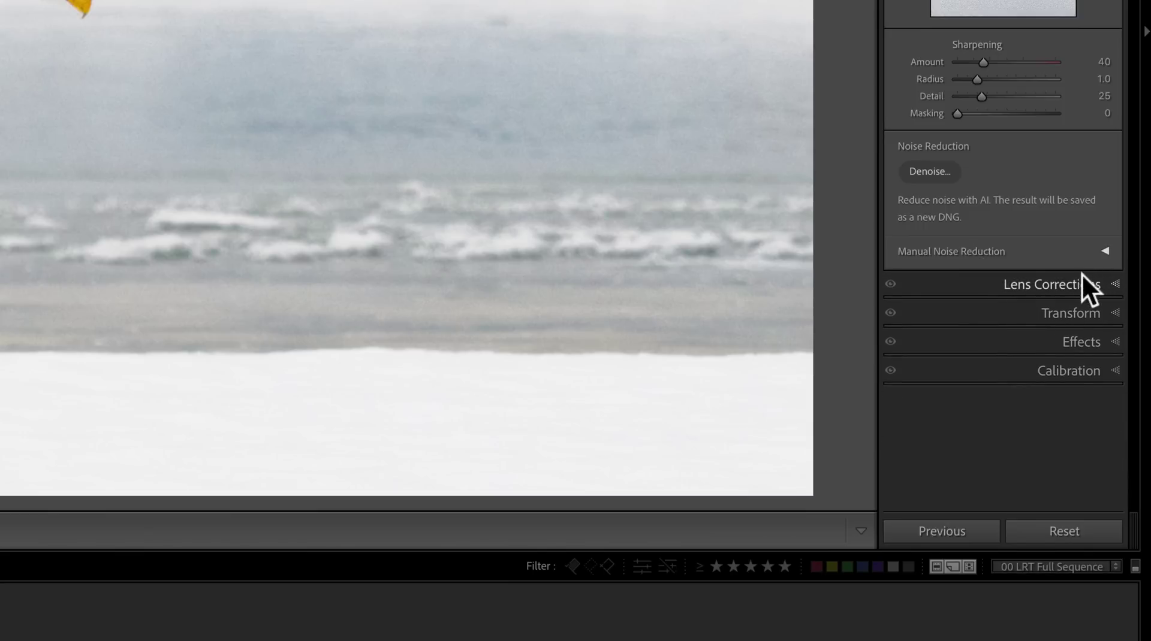
click(1105, 250)
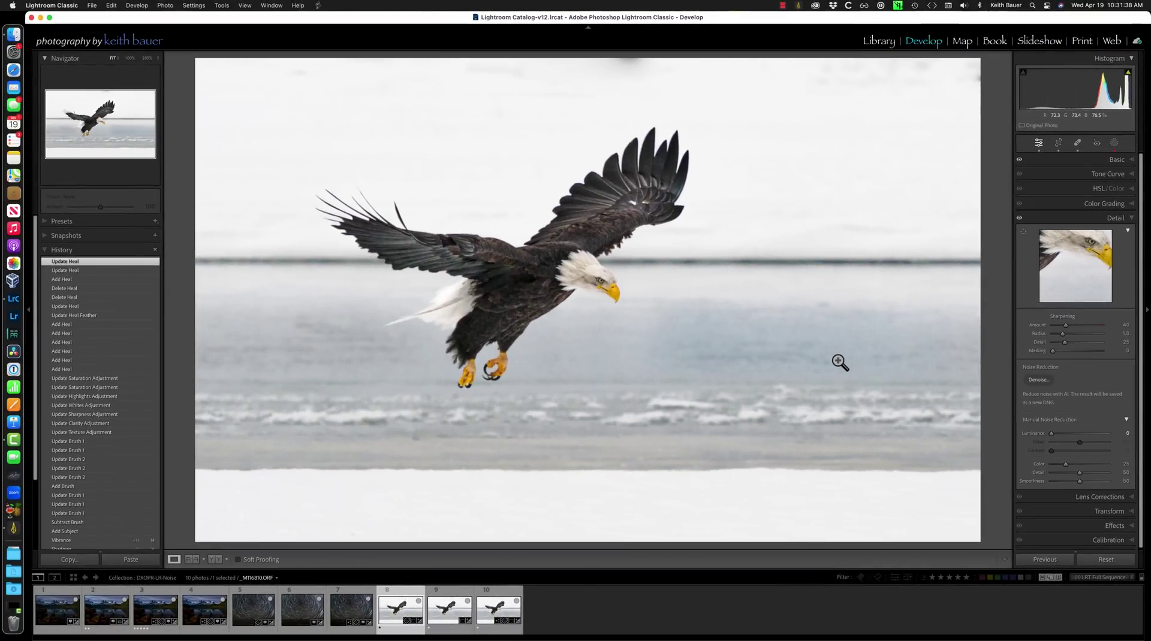
- Show the eagle raw _M116810.ORF alone in Loupe view at 1:1 zoom
key(g)
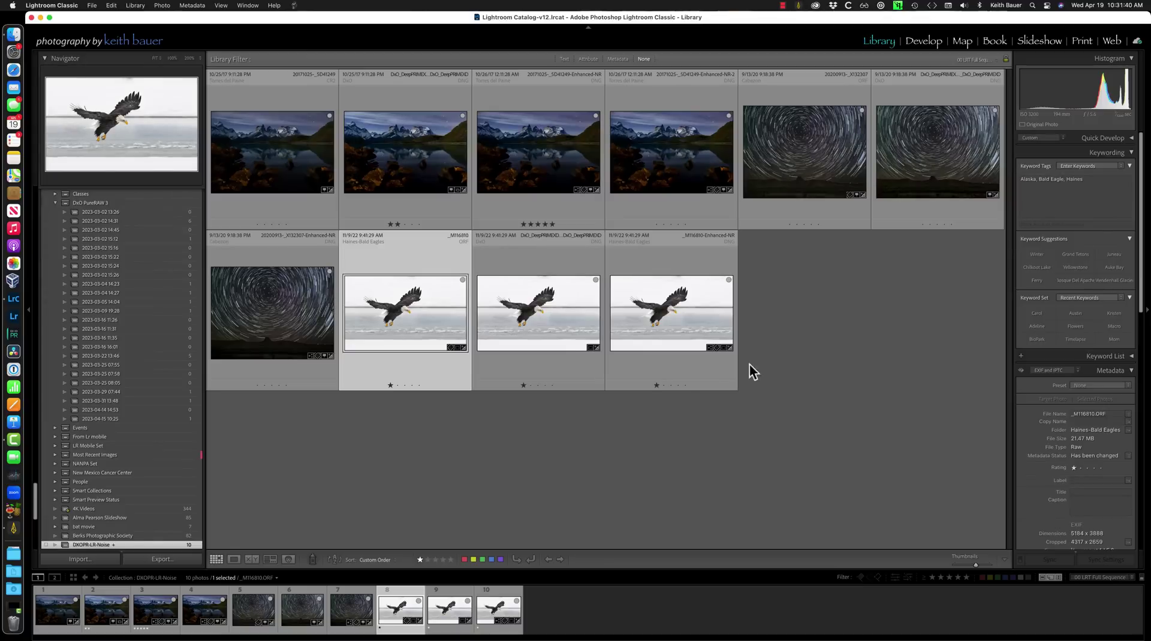
double_click(412, 313)
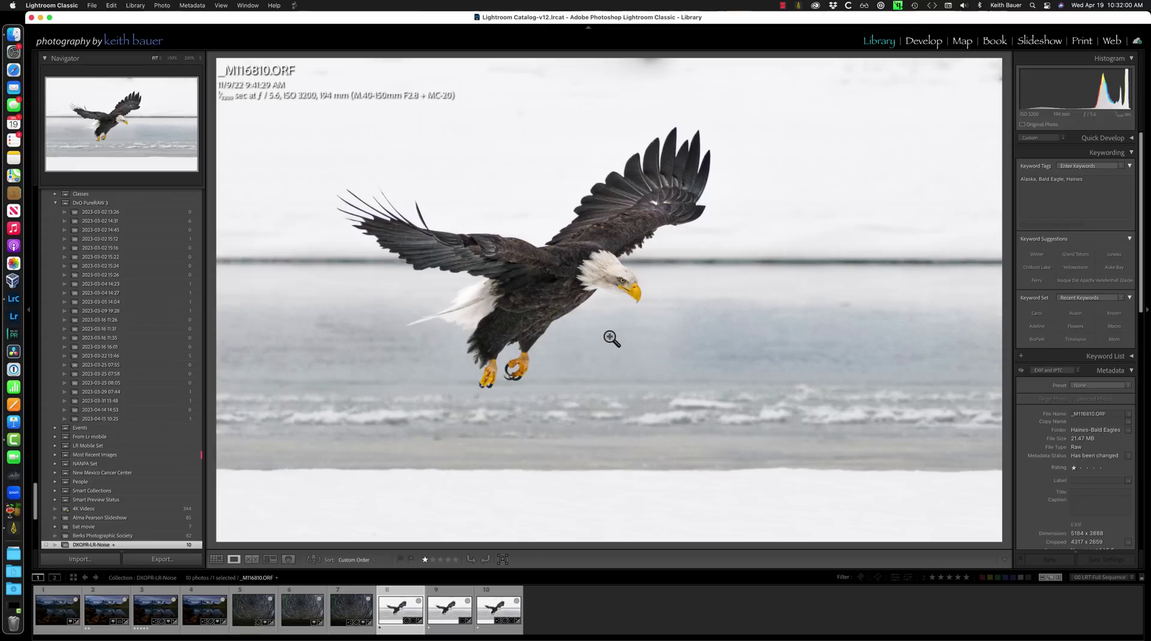
click(171, 58)
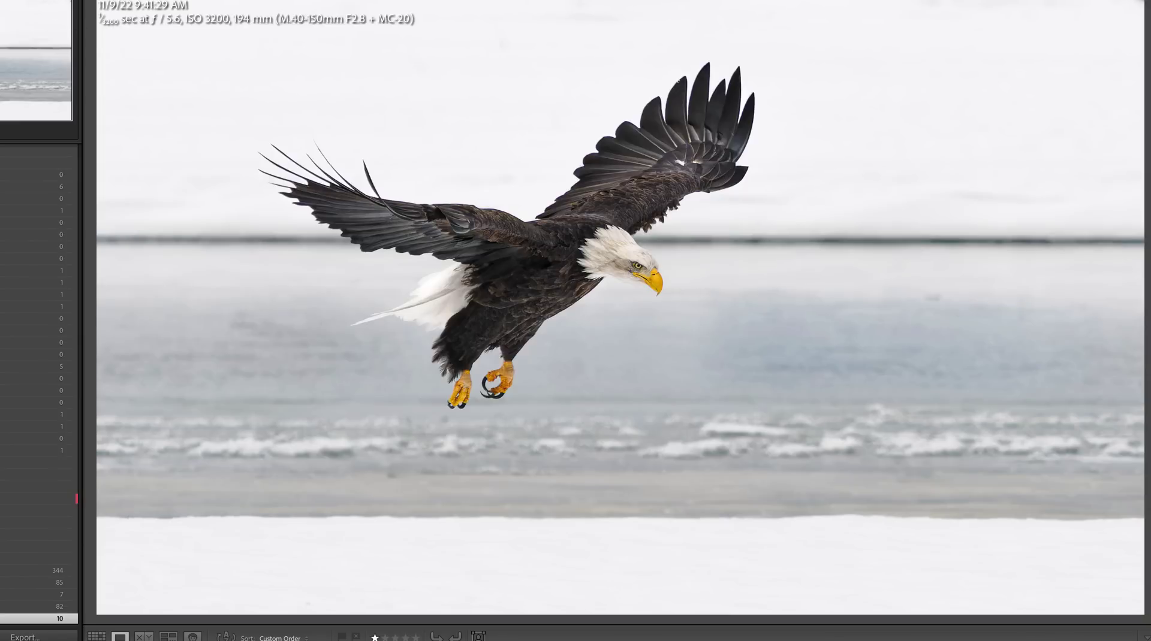
- Zoom in on the eagle's head, then view the Enhanced-NR eagle version at 100%
key(z)
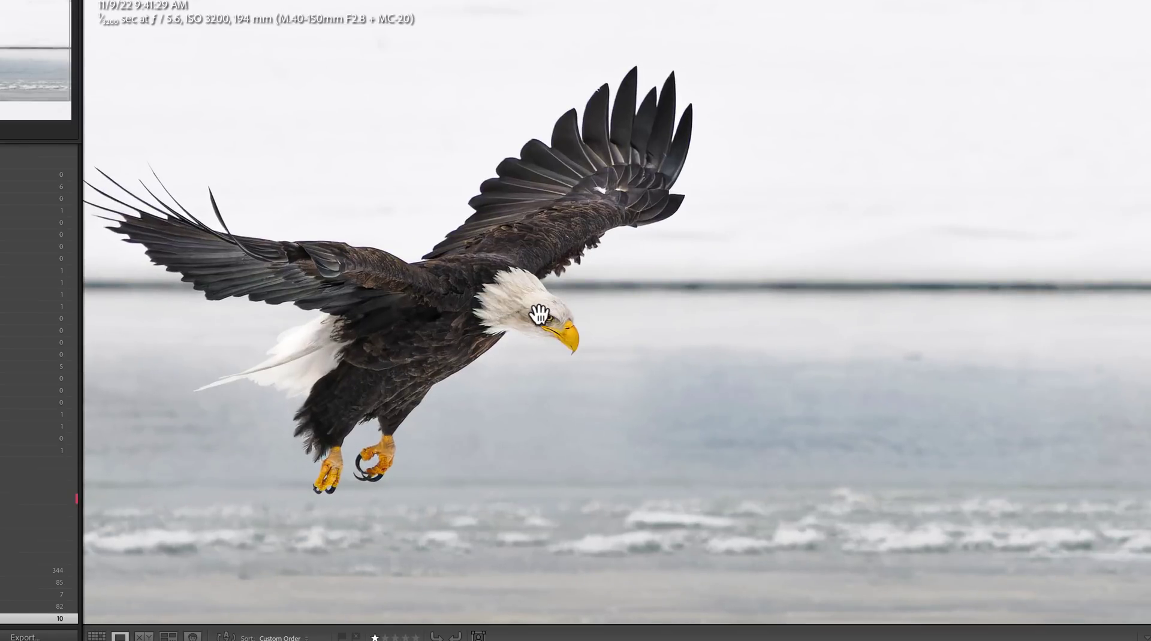
drag(539, 314, 627, 288)
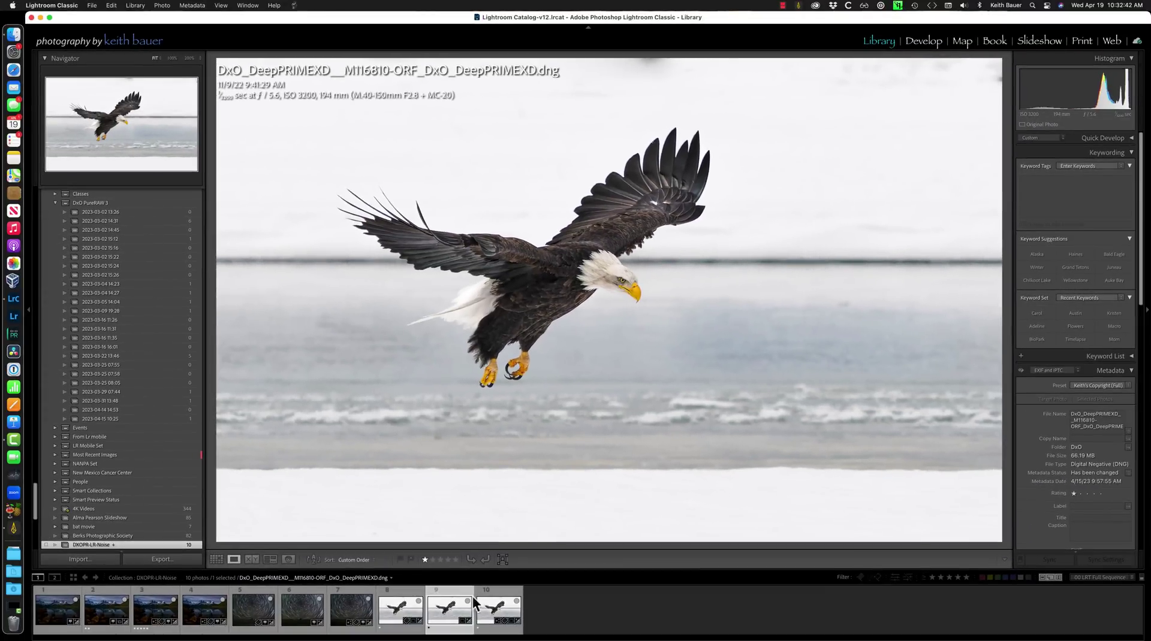
click(495, 610)
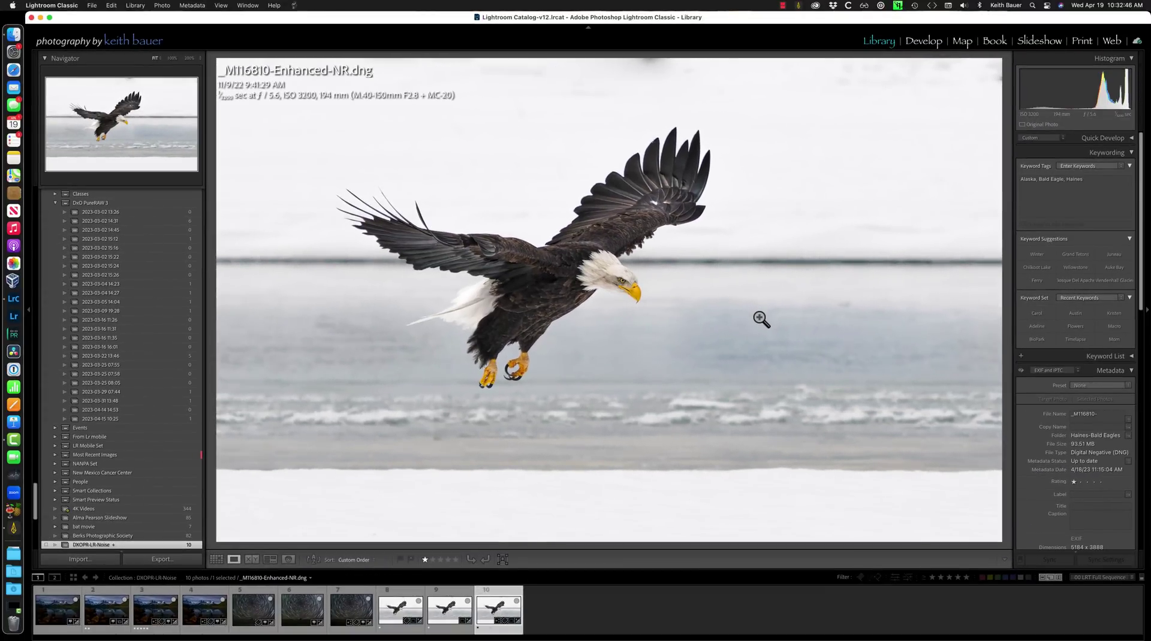
click(171, 58)
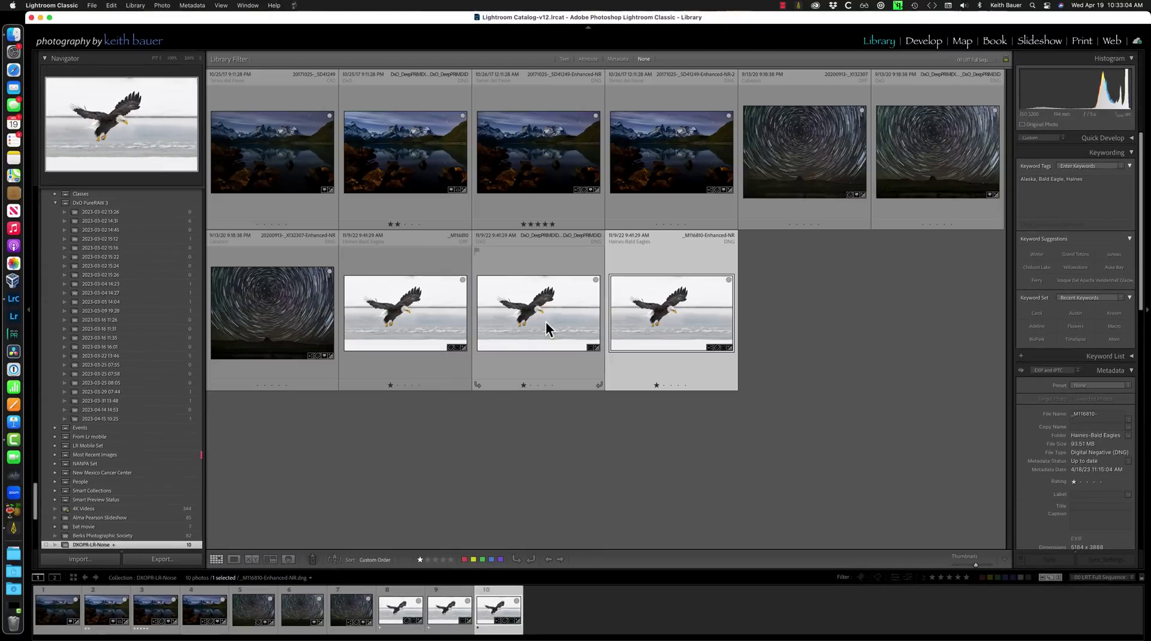
- Put the DxO DeepPRIME XD and Enhanced-NR eagles in Compare at 100%, panned to the head
click(539, 319)
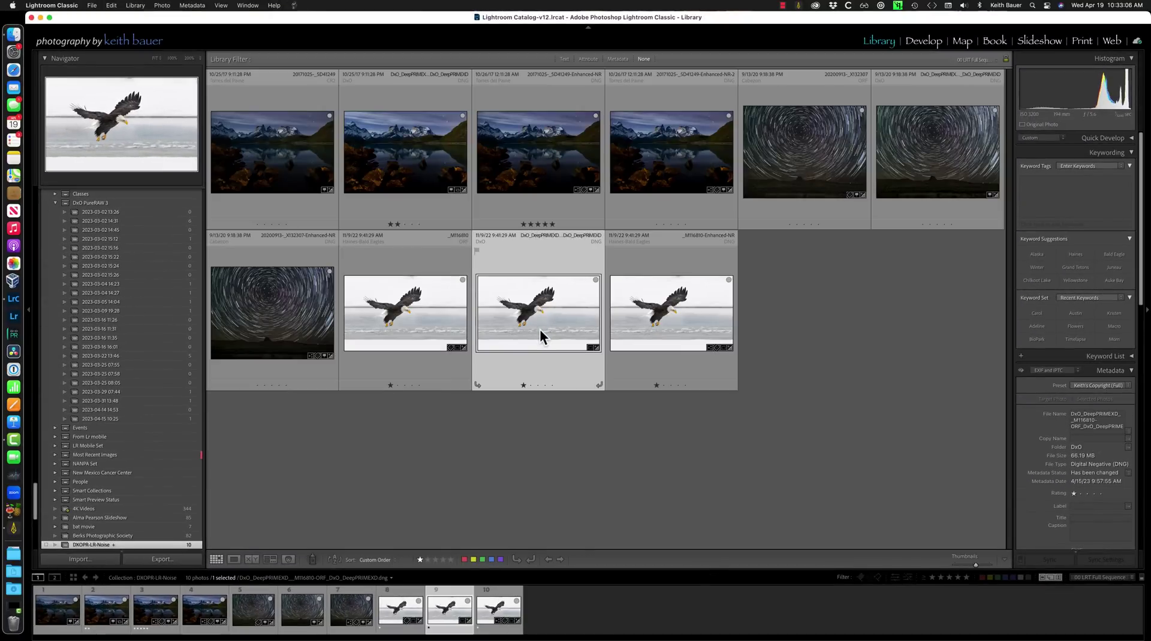
shift+click(661, 312)
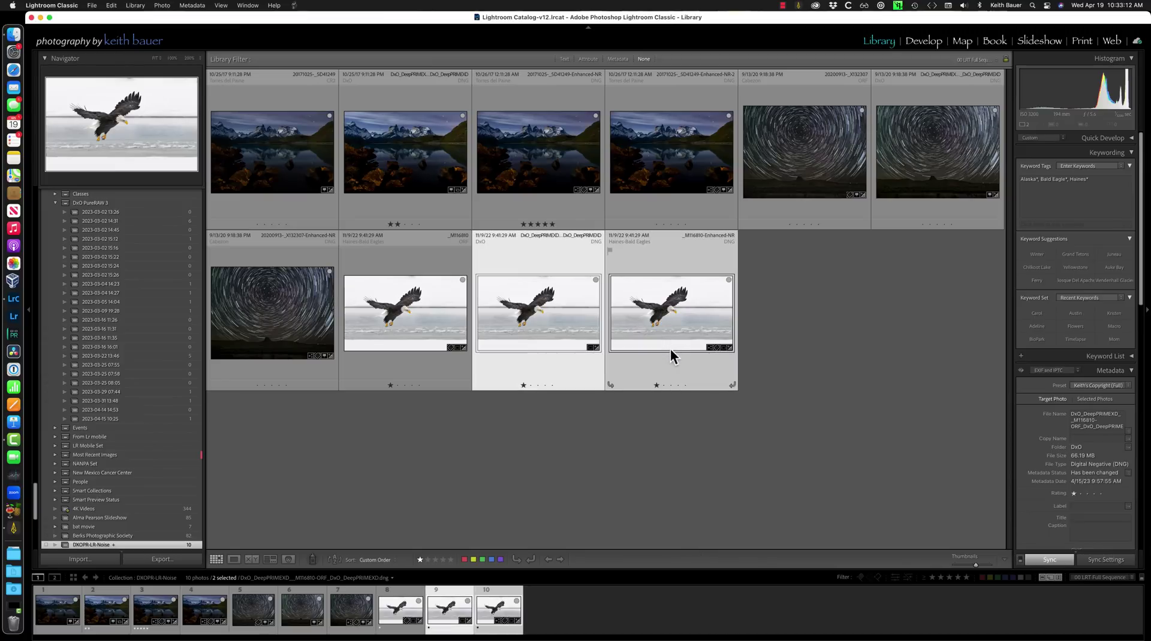
key(c)
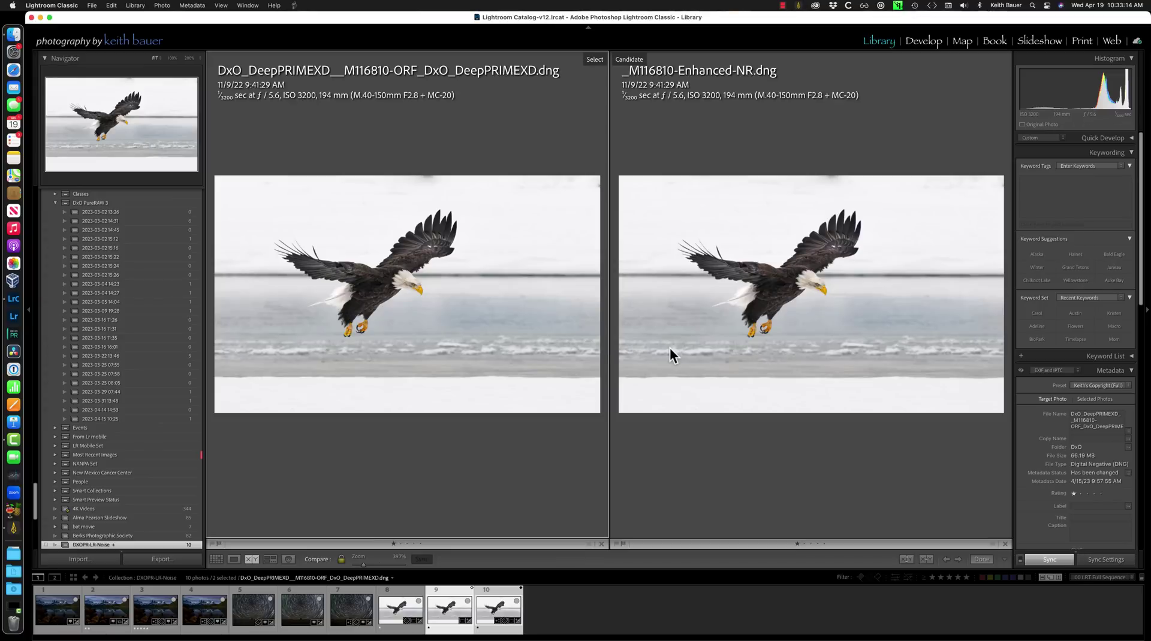
click(171, 58)
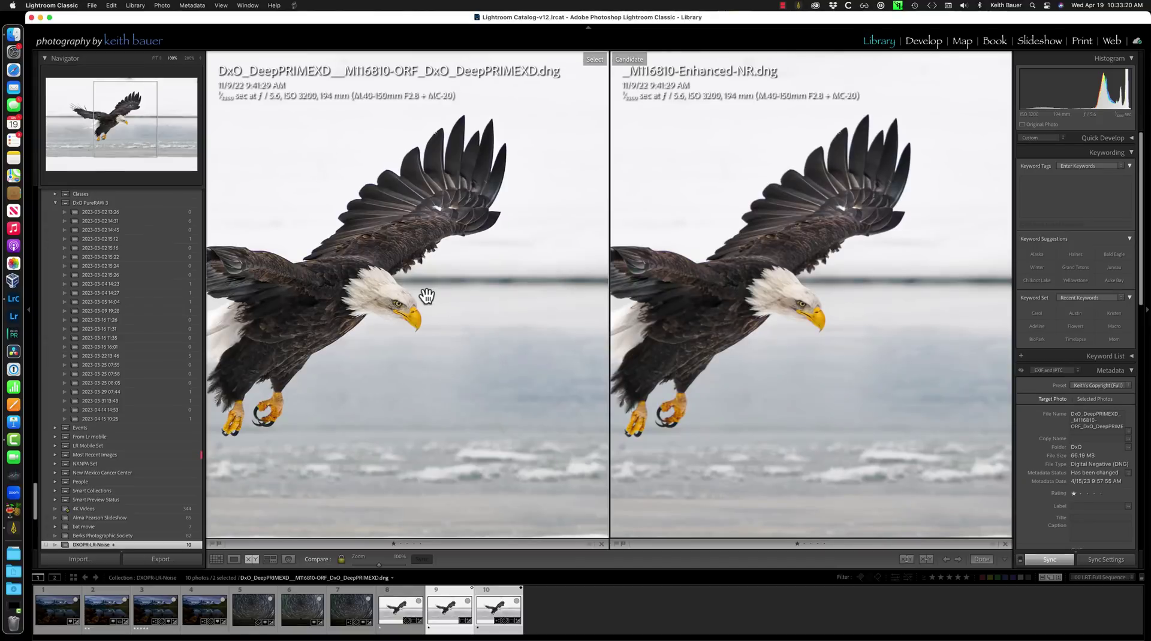
drag(426, 295, 460, 292)
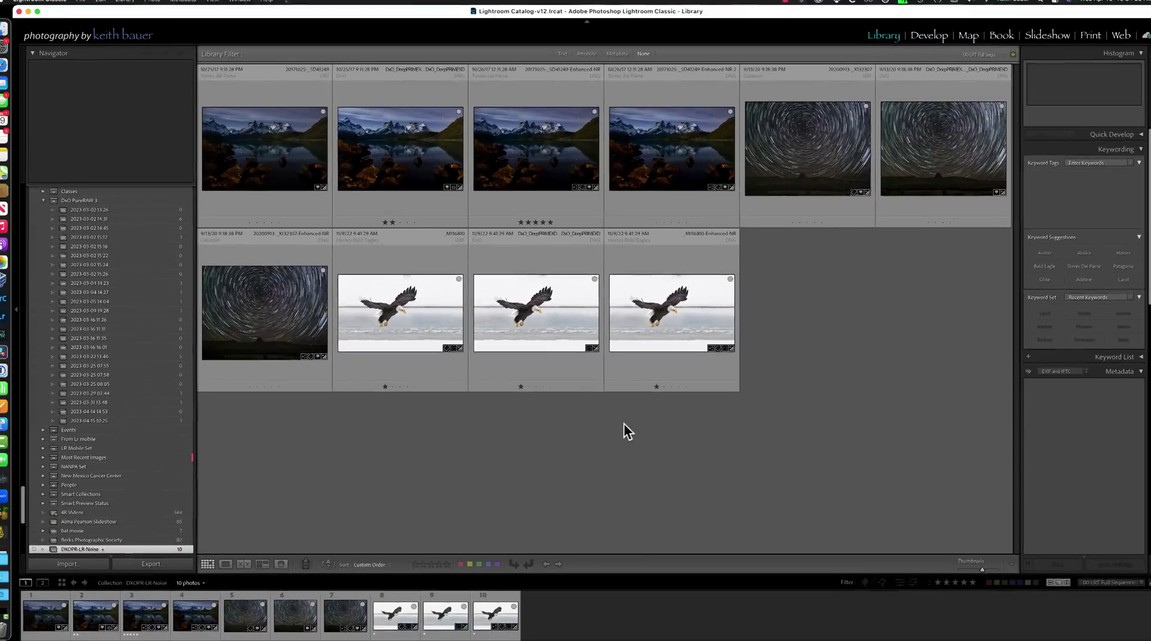
- Open the first Torres del Paine night raw in Loupe, check peaks and sky at 100%, return to Fit
click(312, 237)
click(271, 139)
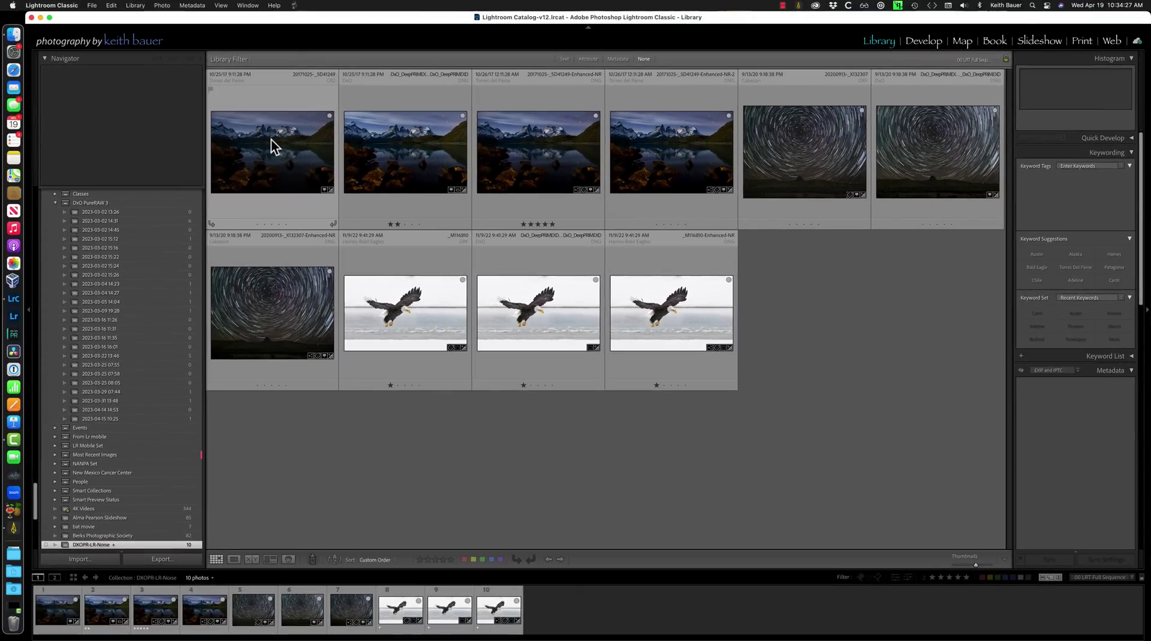
double_click(272, 142)
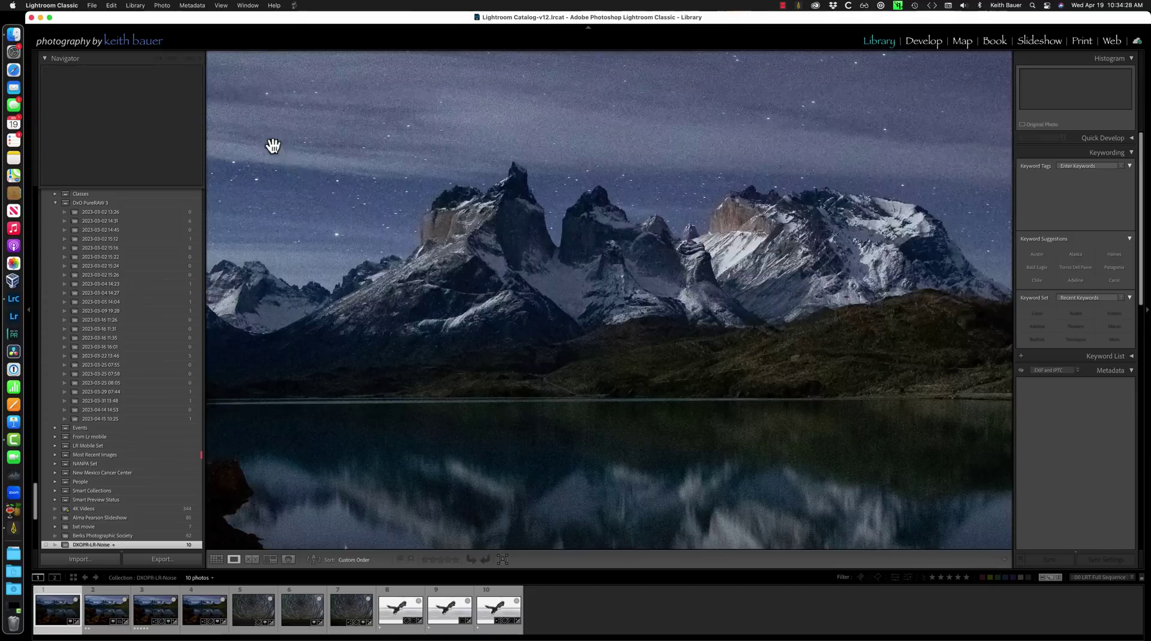
click(630, 354)
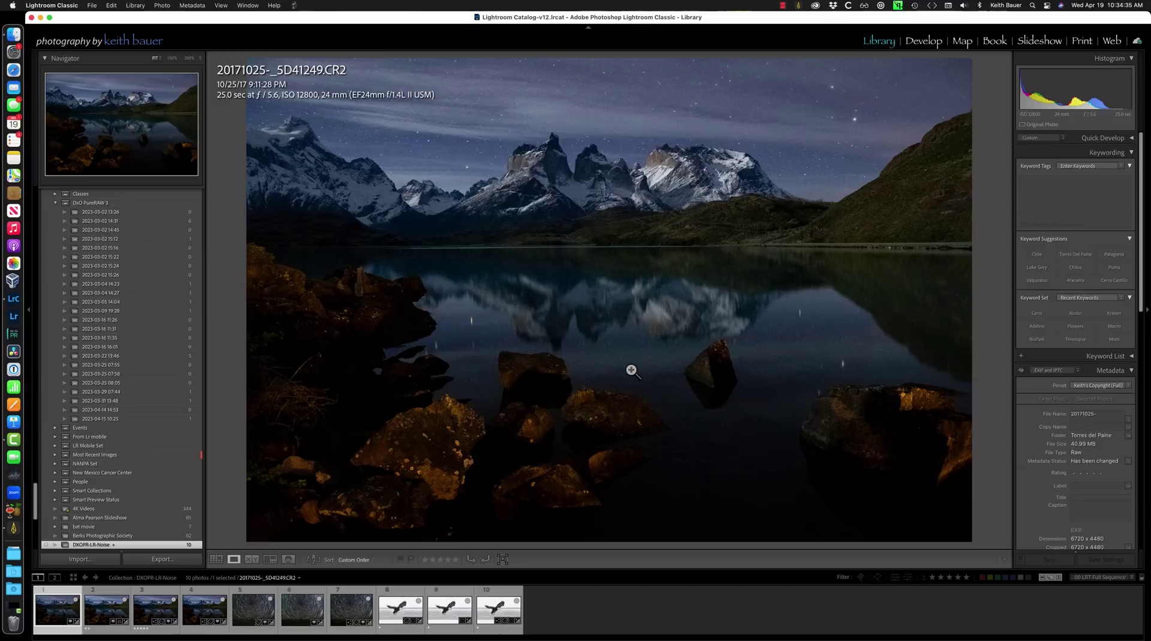
click(510, 170)
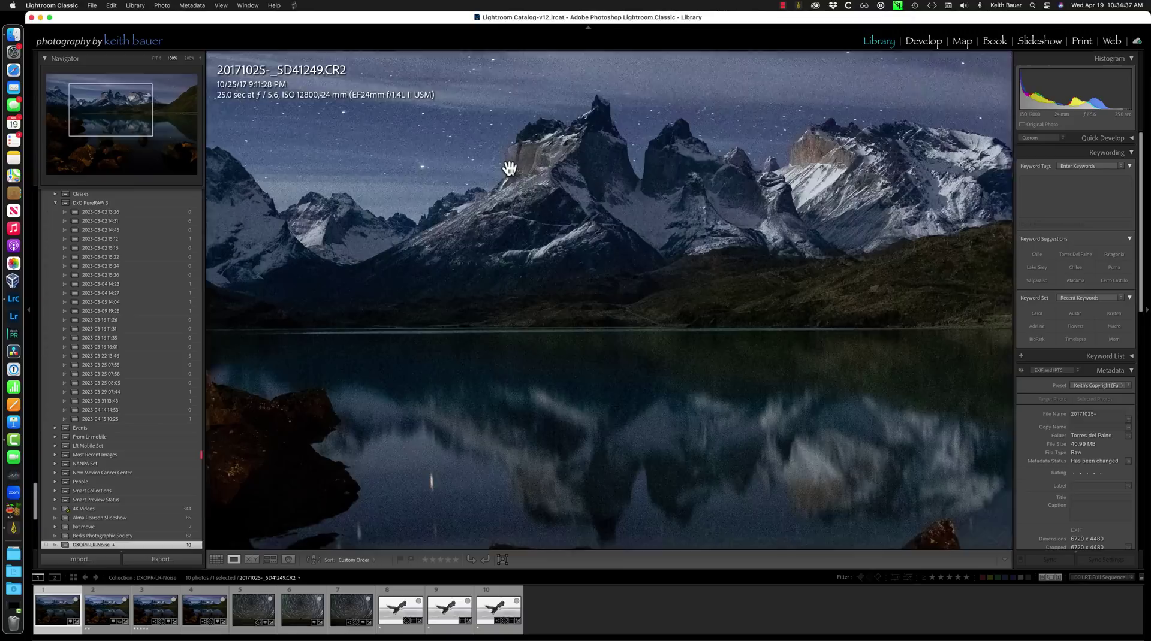
drag(660, 185, 671, 288)
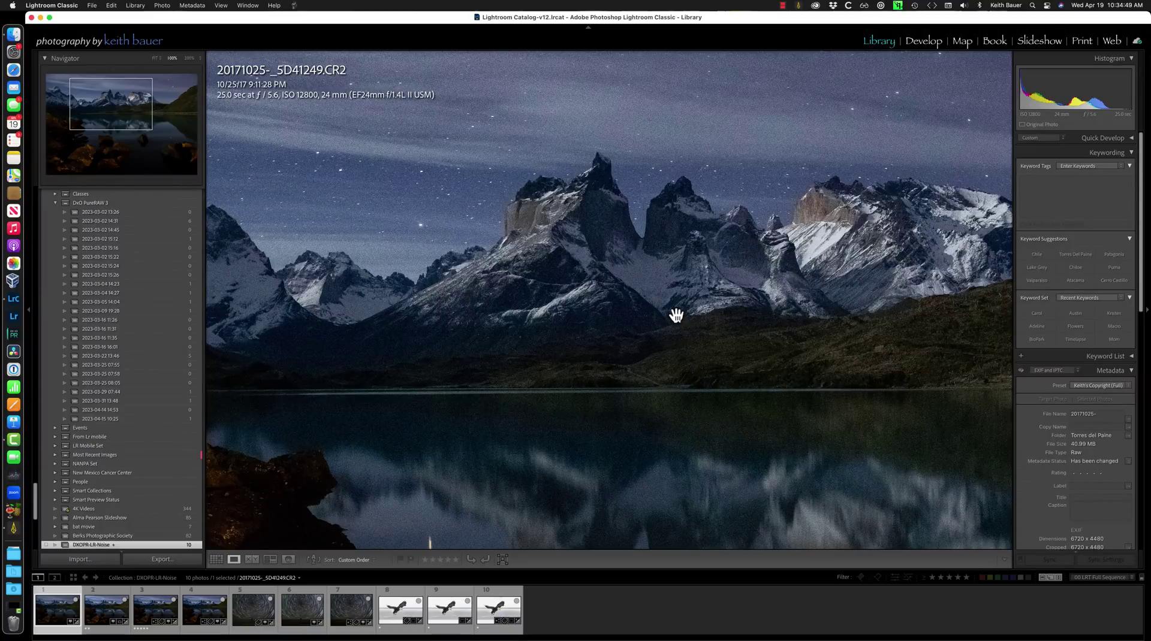
click(667, 304)
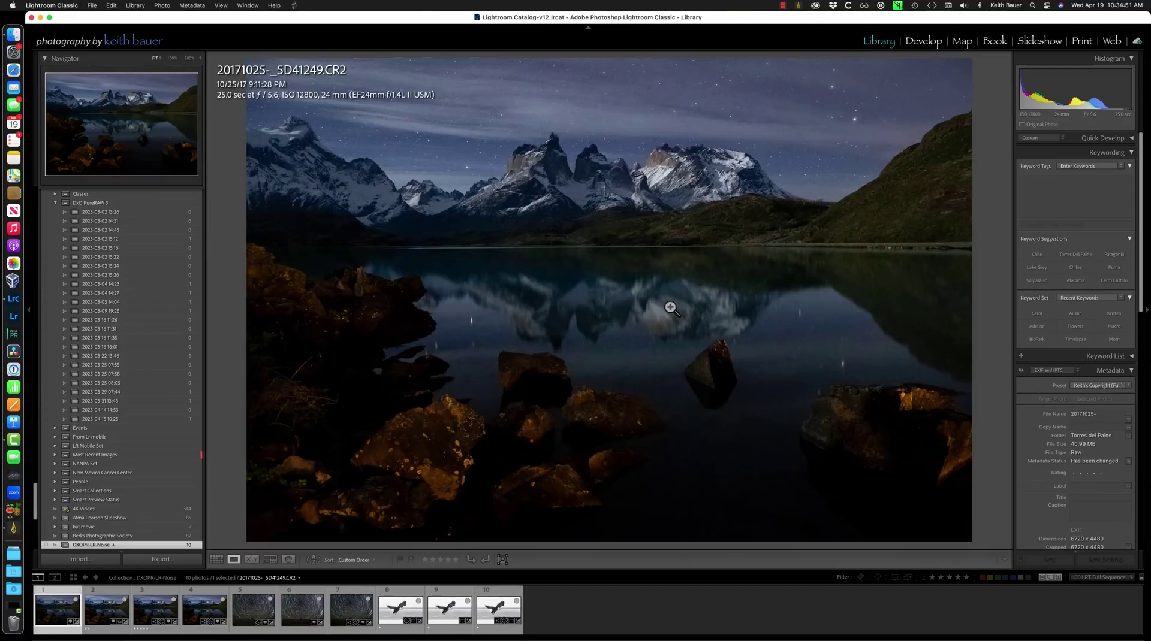
- Show the DxO DeepPRIME XD night landscape at 100%, panning up to the sky above the mountains
click(105, 610)
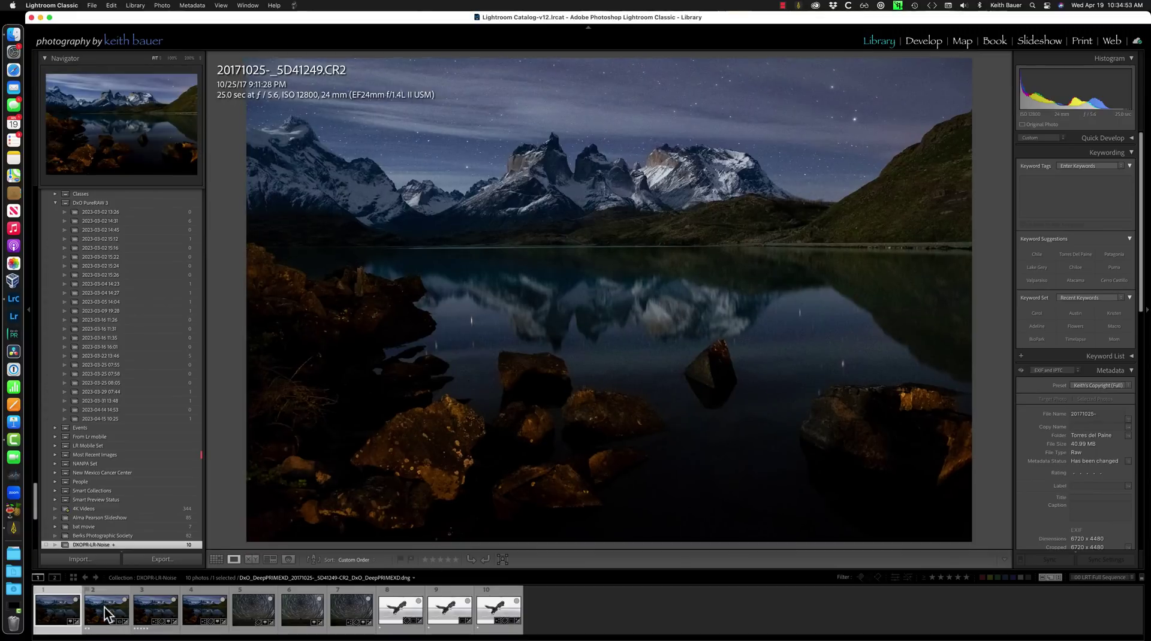
click(106, 613)
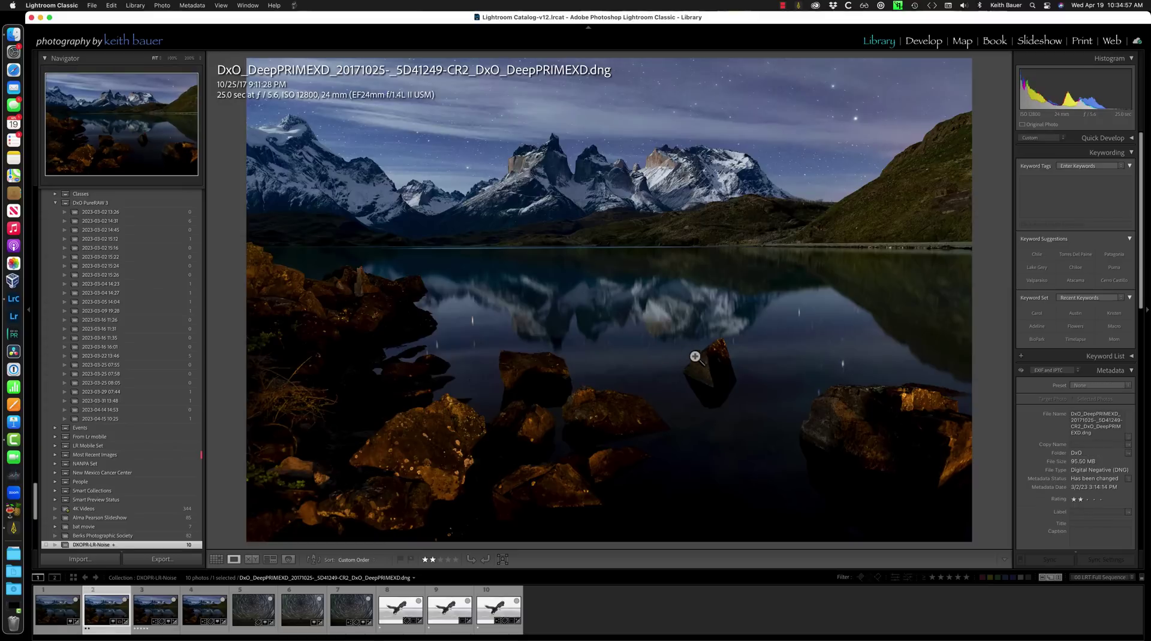
click(567, 183)
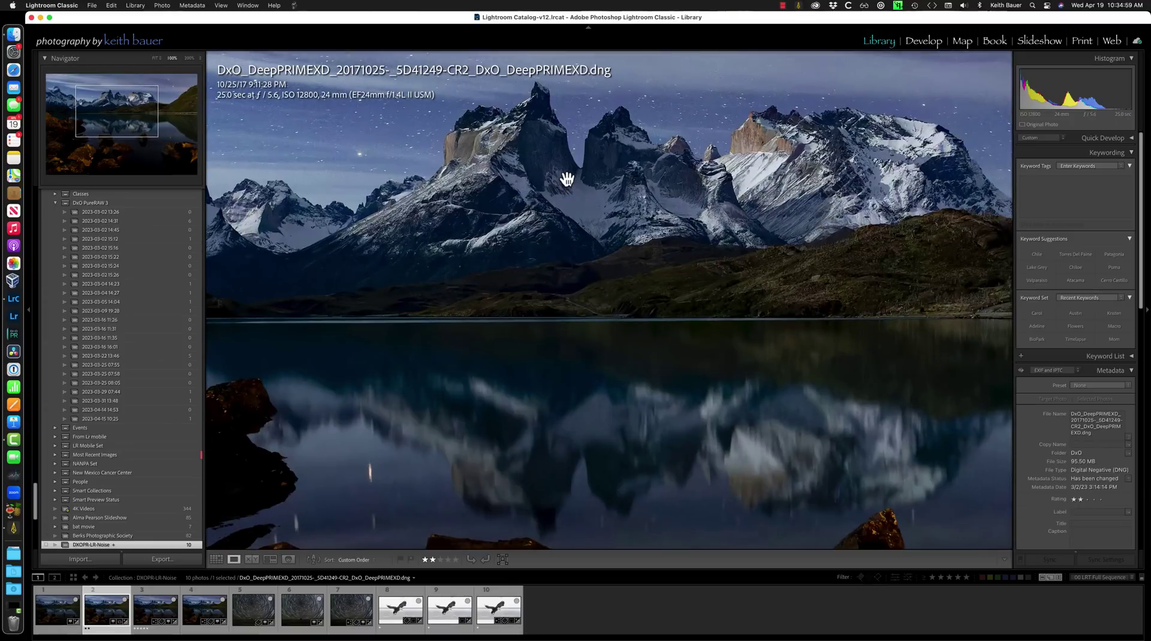
drag(566, 182, 602, 275)
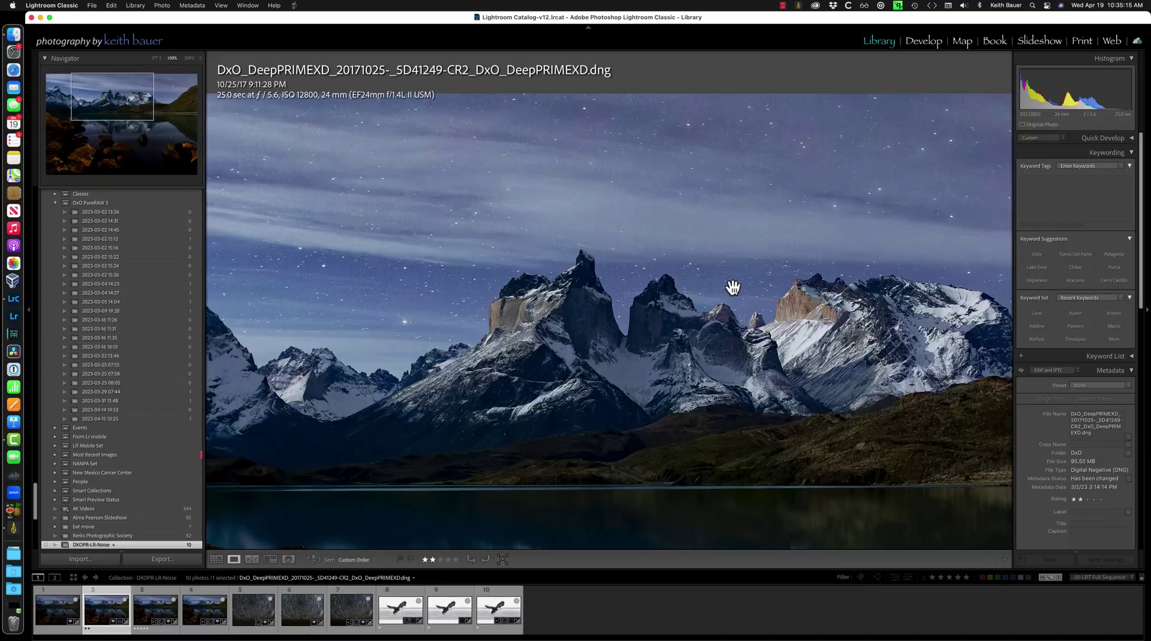
- View the Enhanced-NR then Enhanced-NR-2 night shots at 100%, panning across each
click(157, 615)
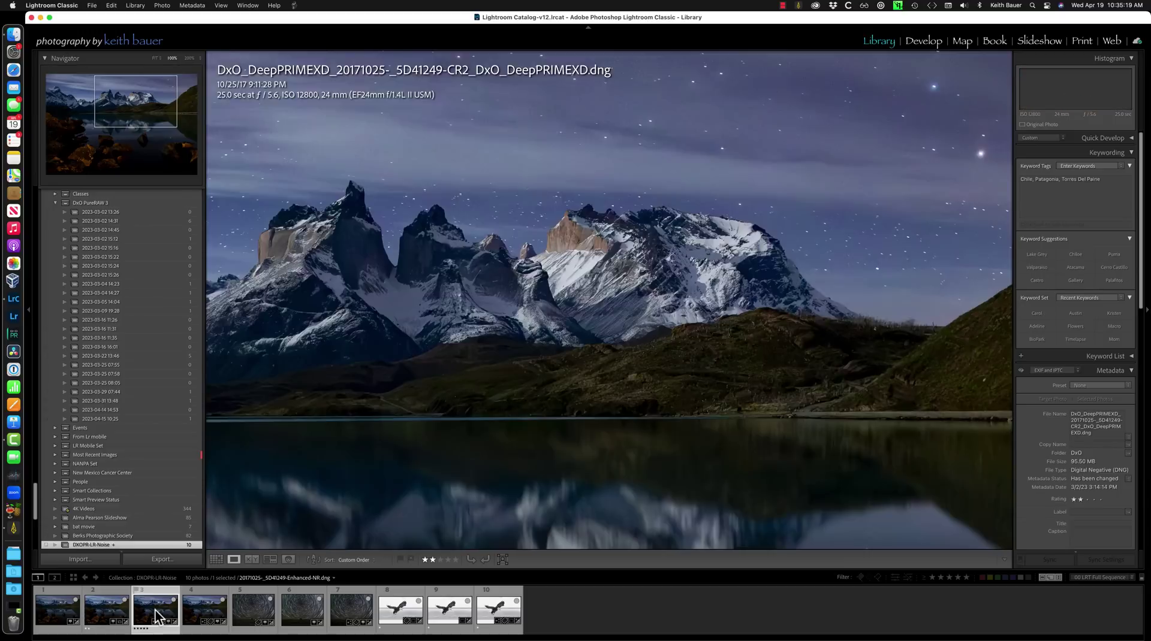
drag(398, 264, 688, 303)
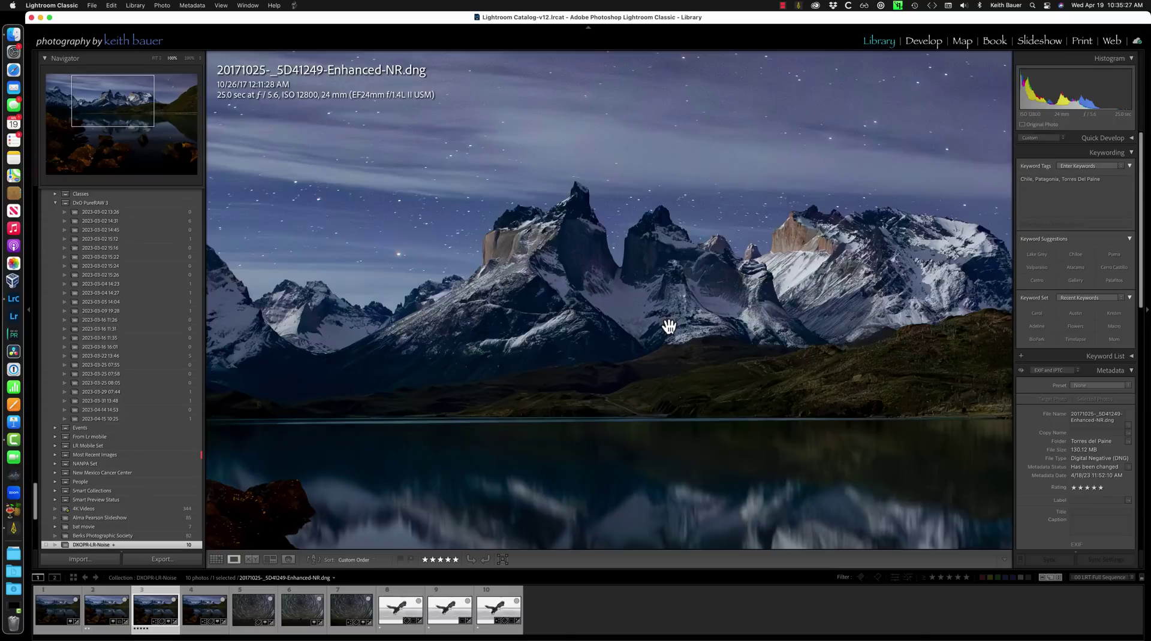
click(205, 613)
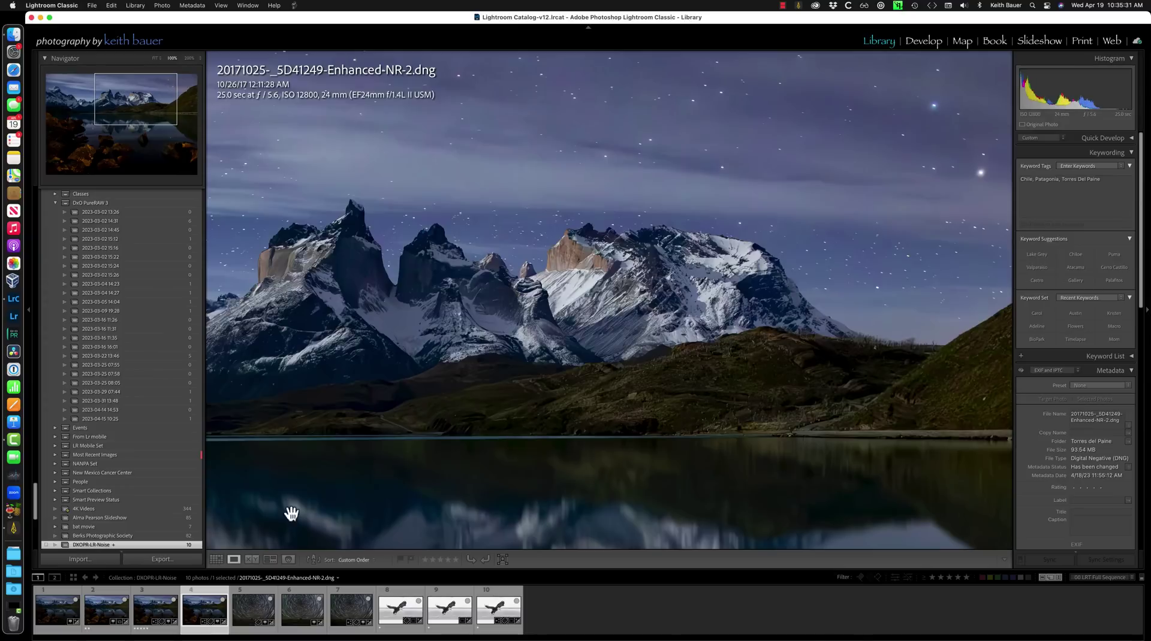
drag(329, 292, 626, 276)
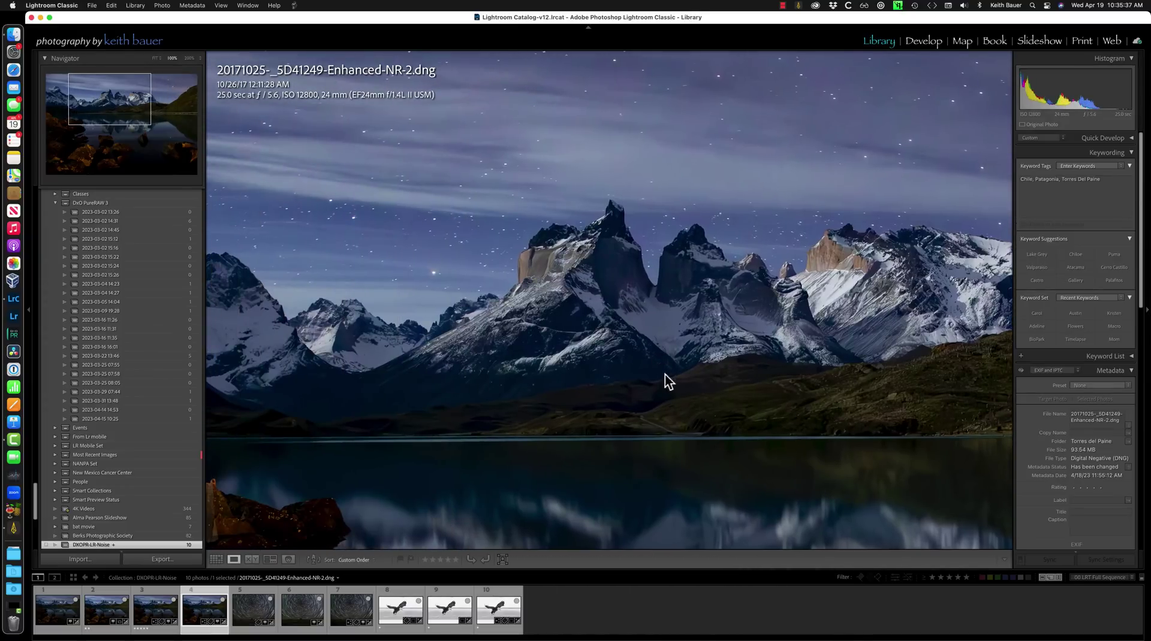
- Select the DxO DeepPRIME XD and Enhanced-NR mountain photos and pan them together in Compare
key(g)
click(452, 448)
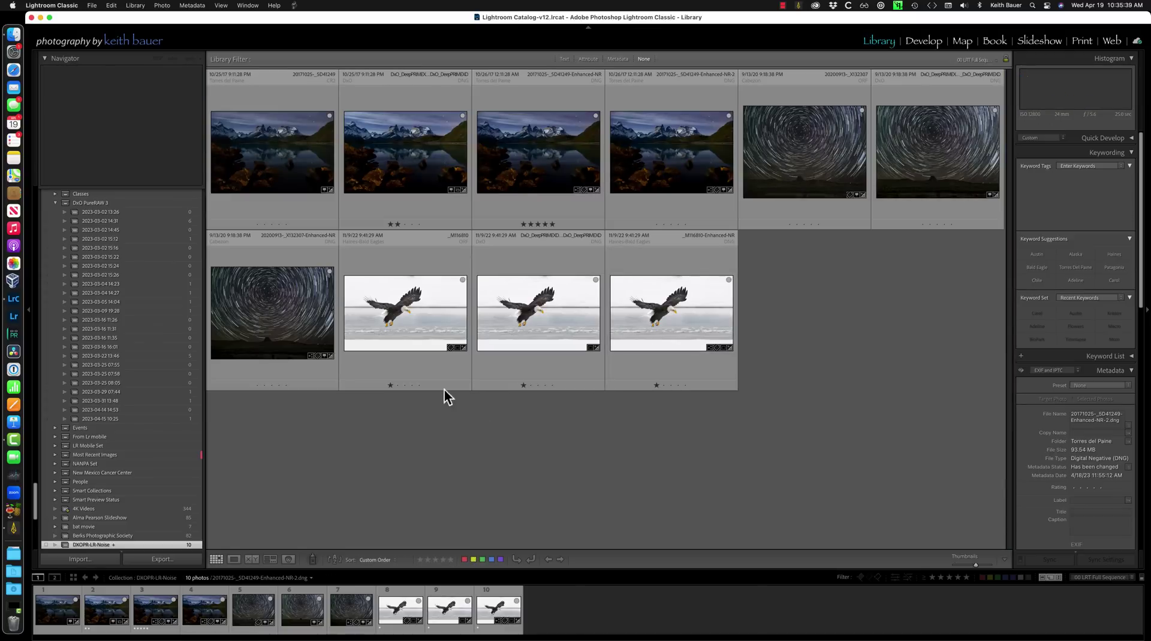
click(402, 160)
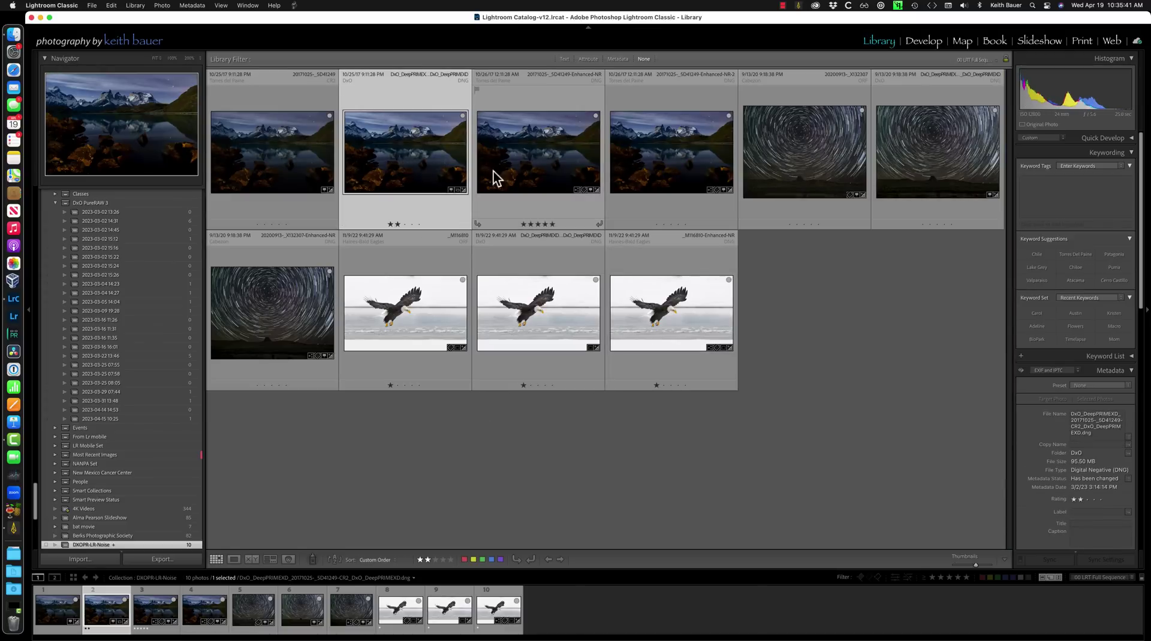
super+click(548, 151)
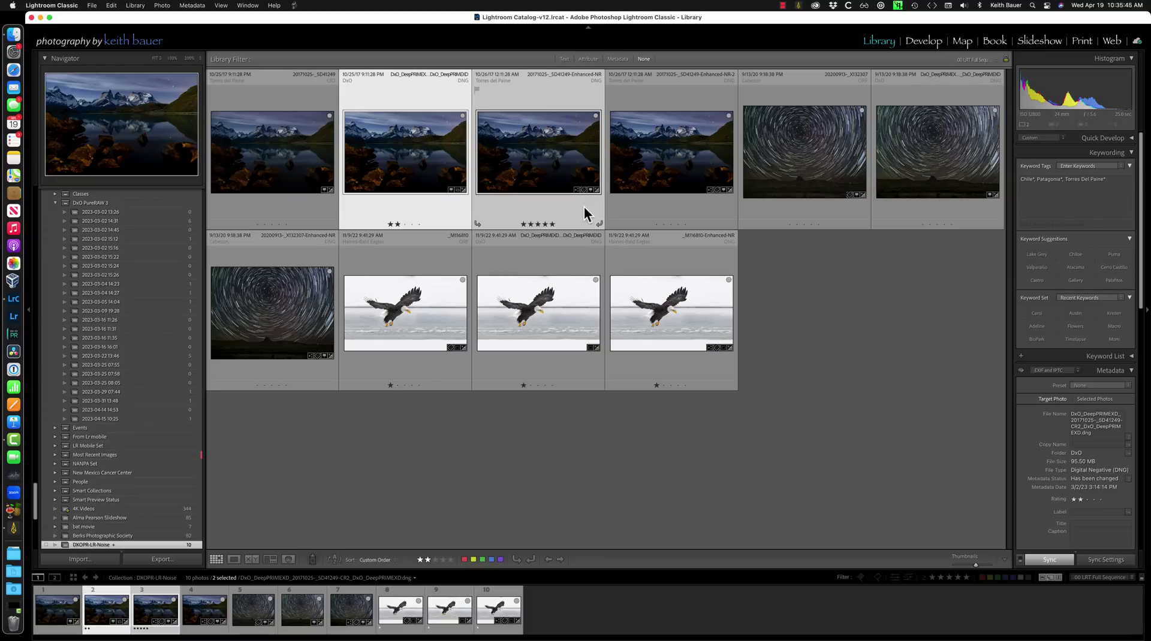
key(c)
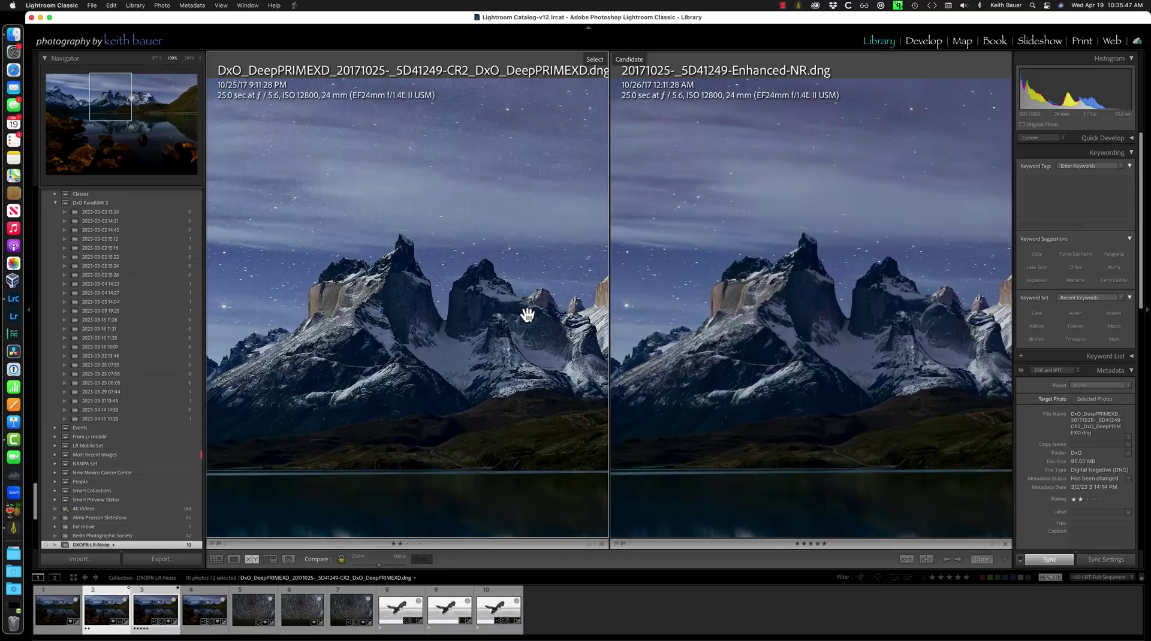
drag(527, 315, 519, 288)
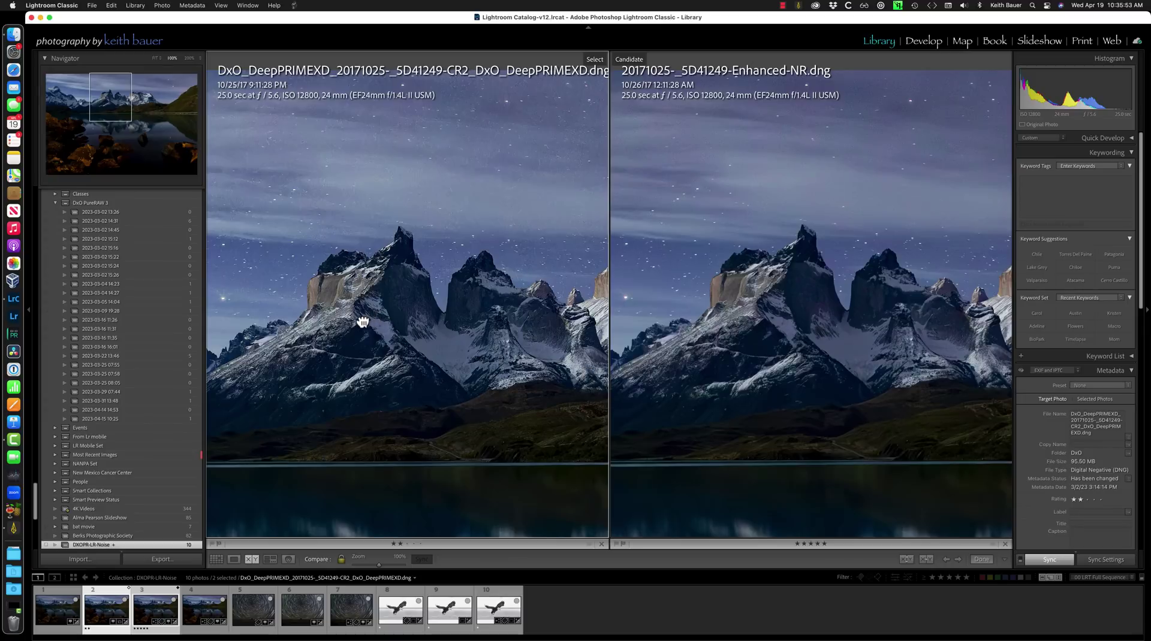
drag(363, 322, 426, 318)
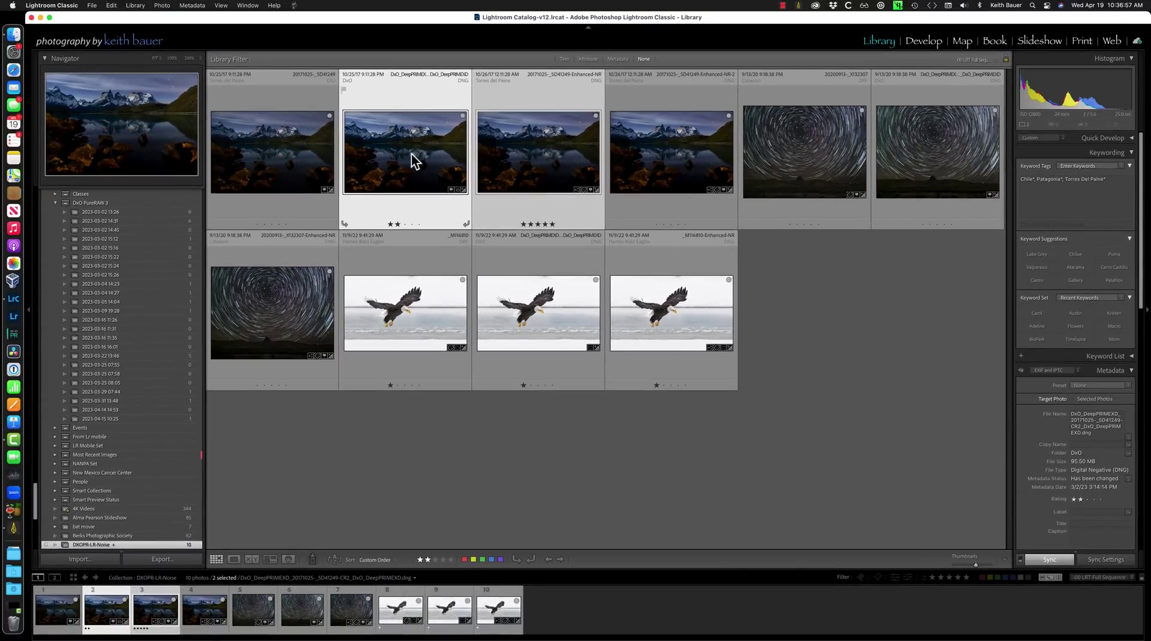
- Swap Enhanced-NR for Enhanced-NR-2 in the selection and compare it with the DxO version, panned to the peaks
super+click(669, 151)
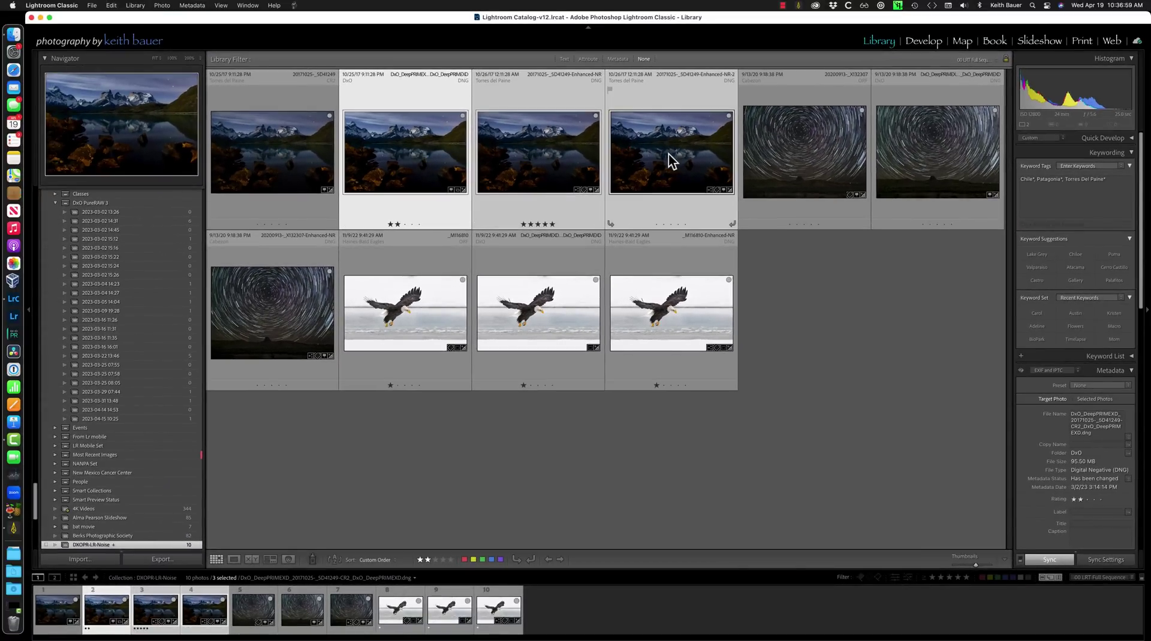
super+click(559, 173)
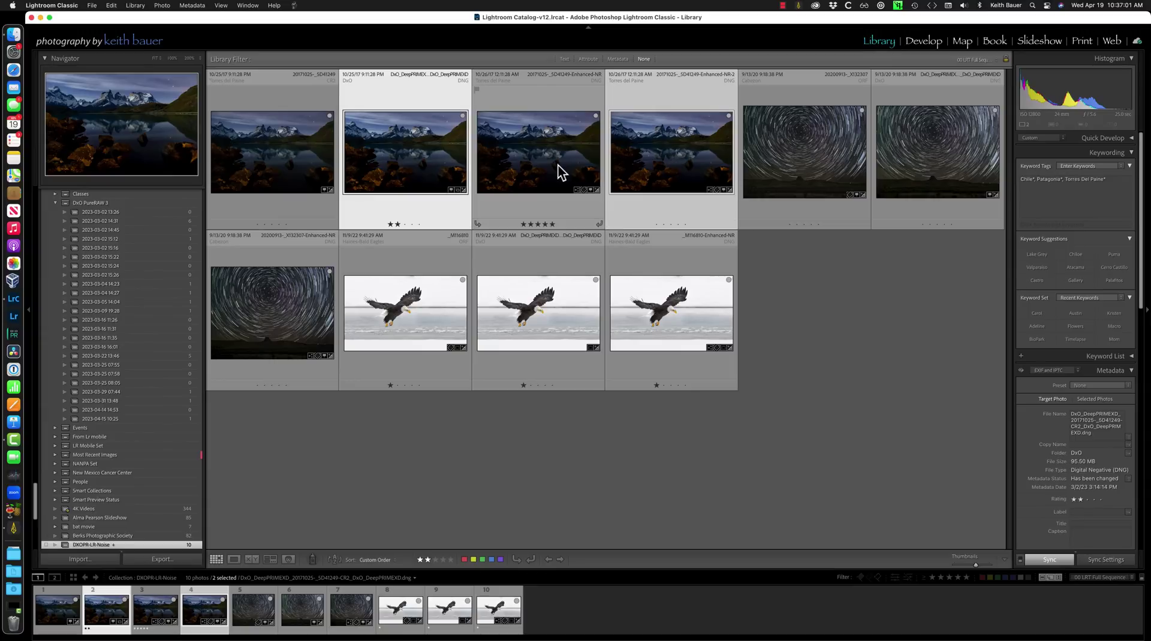
key(c)
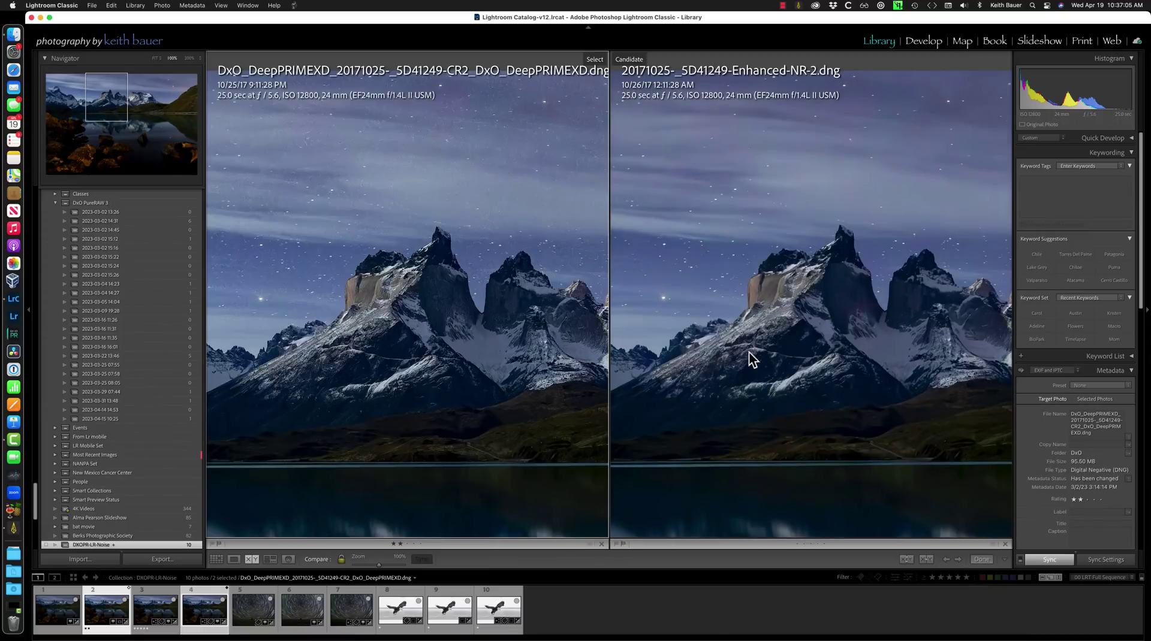
drag(750, 351, 751, 312)
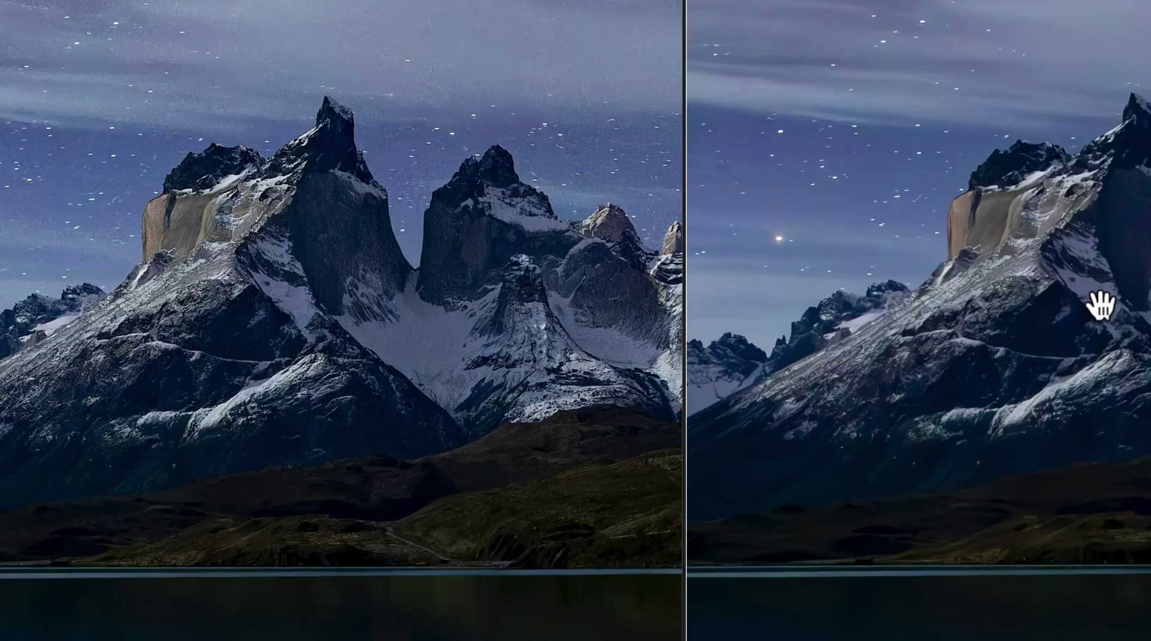
- Select Enhanced-NR and Enhanced-NR-2 from the grid and pan them upward together in Compare
key(g)
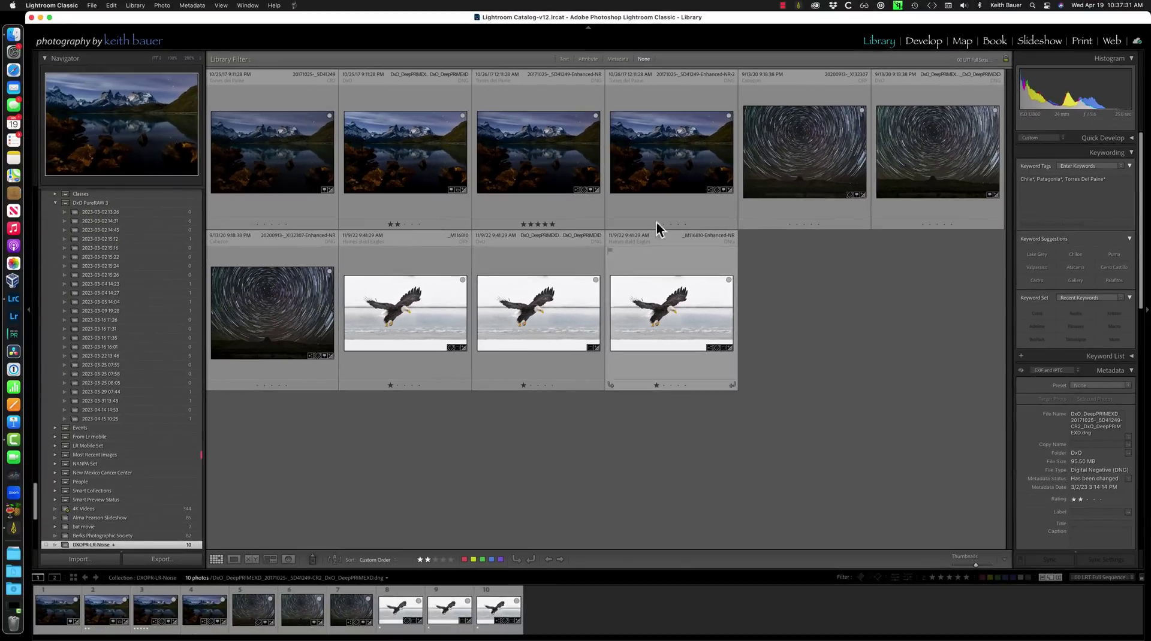
click(539, 175)
shift+click(683, 165)
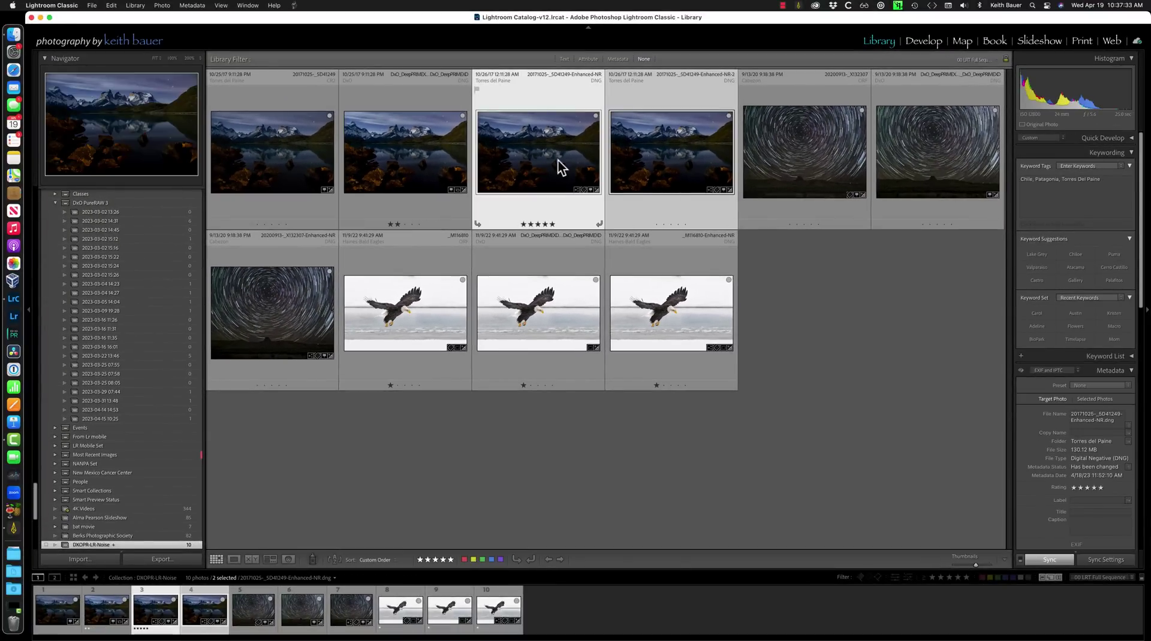
key(c)
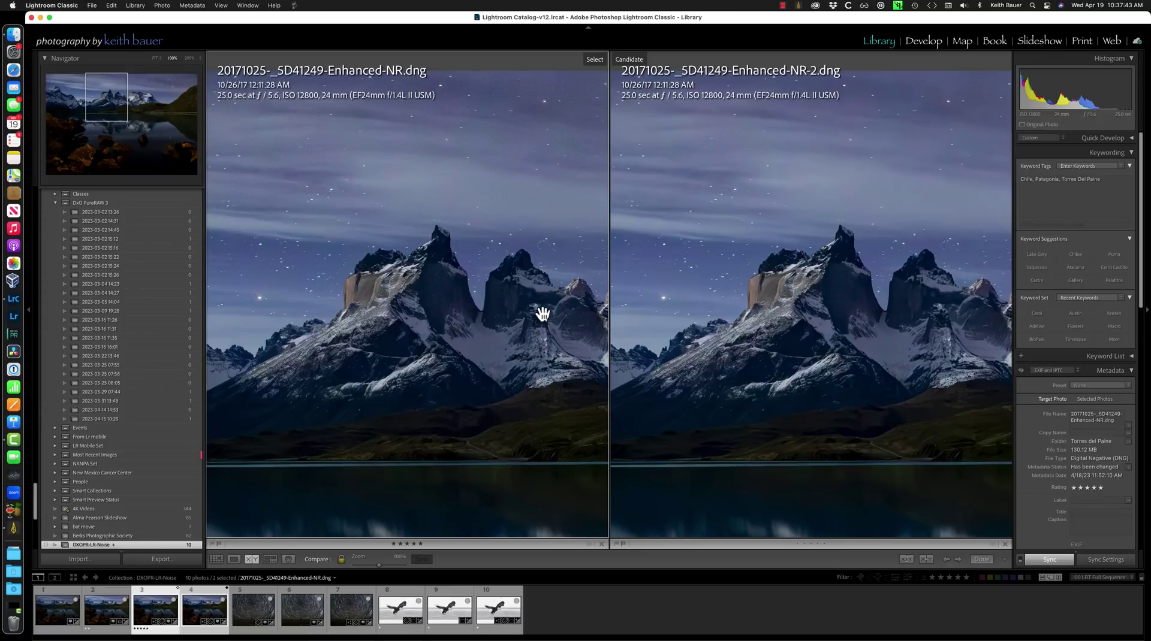
drag(541, 323, 545, 245)
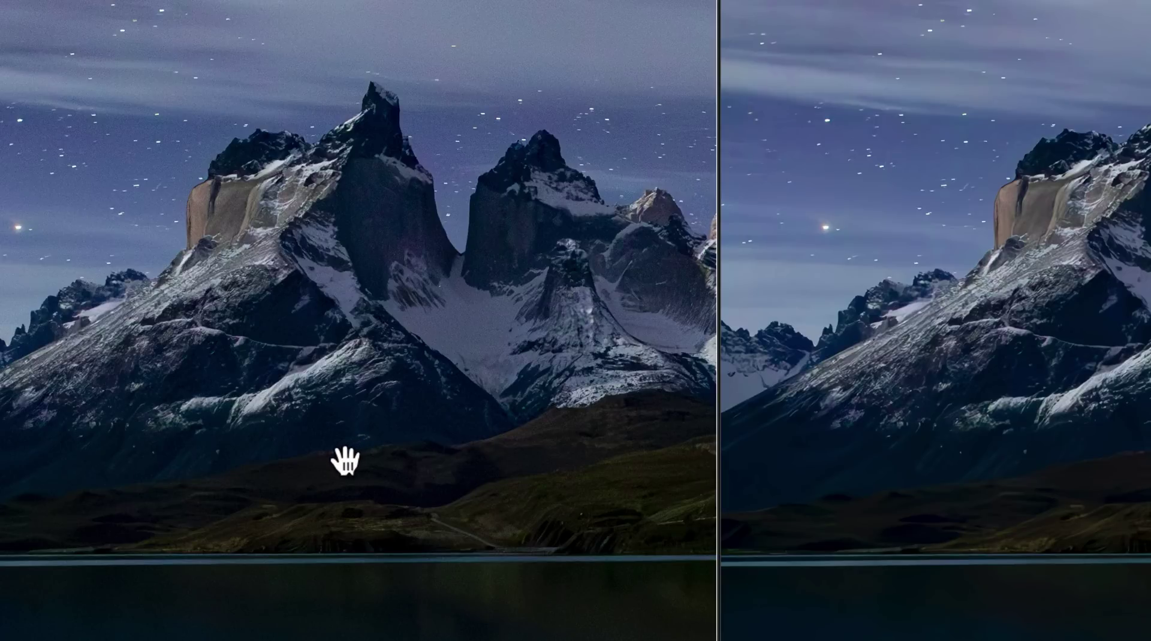
- Open the Enhanced-NR-2 mountain photo in Develop to check its Enhanced NR-100 denoise, then return to Grid
key(g)
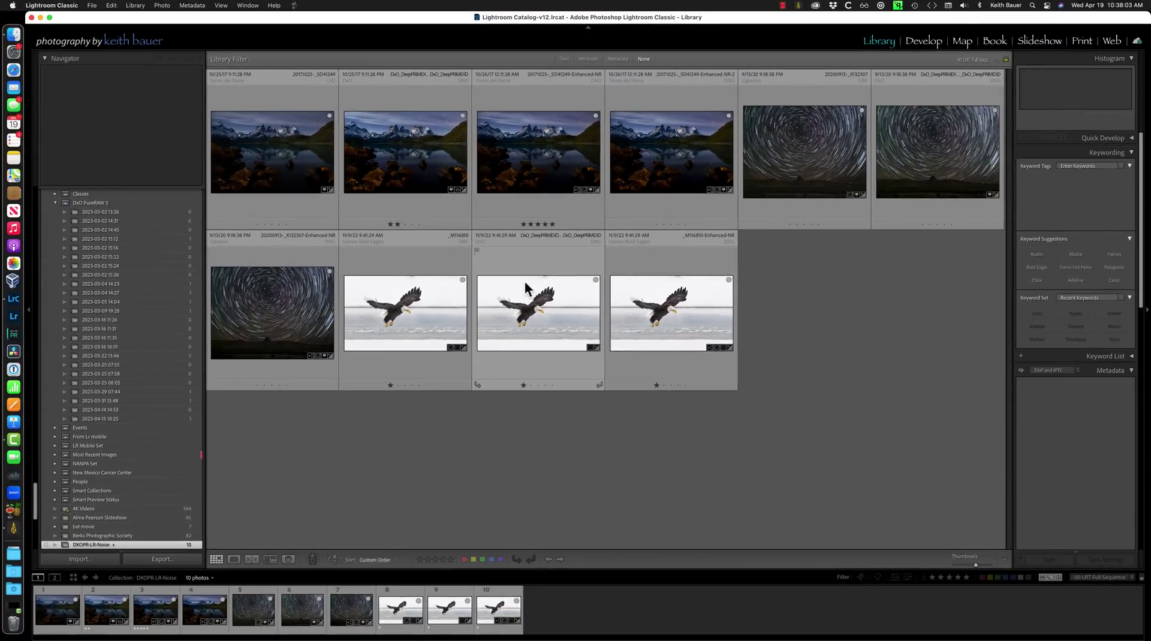
click(535, 162)
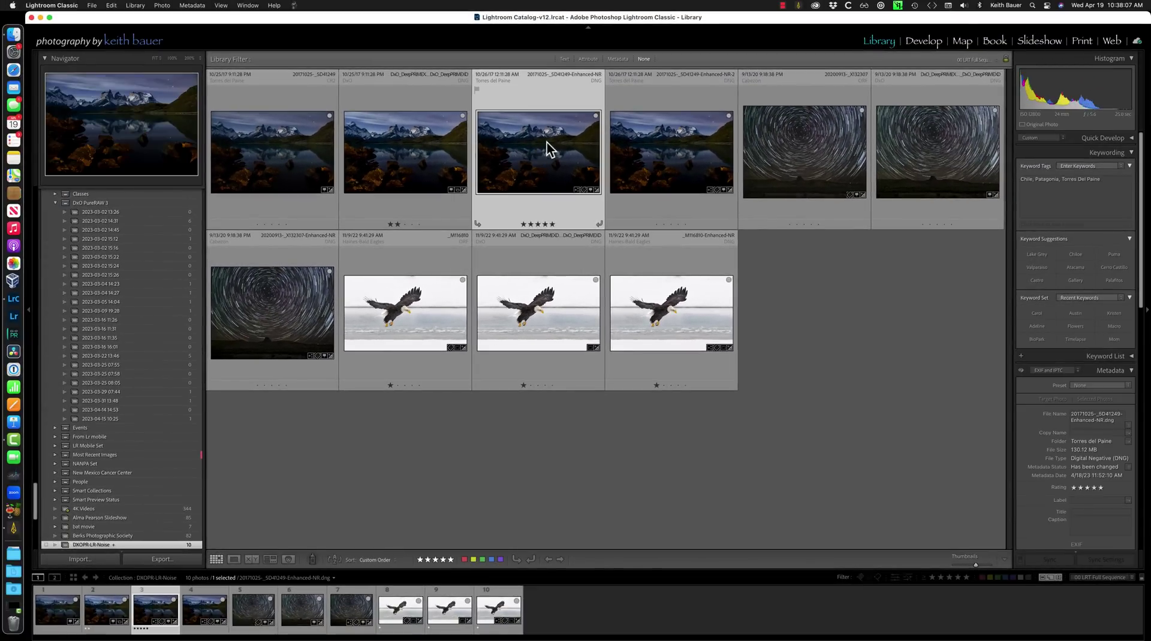
key(d)
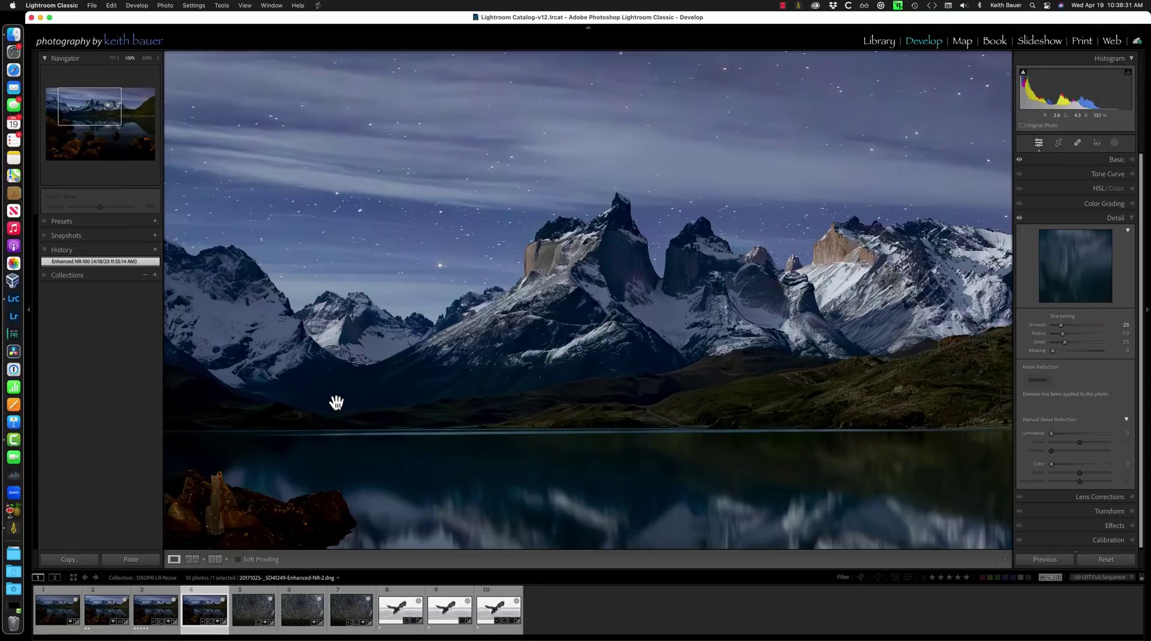
key(g)
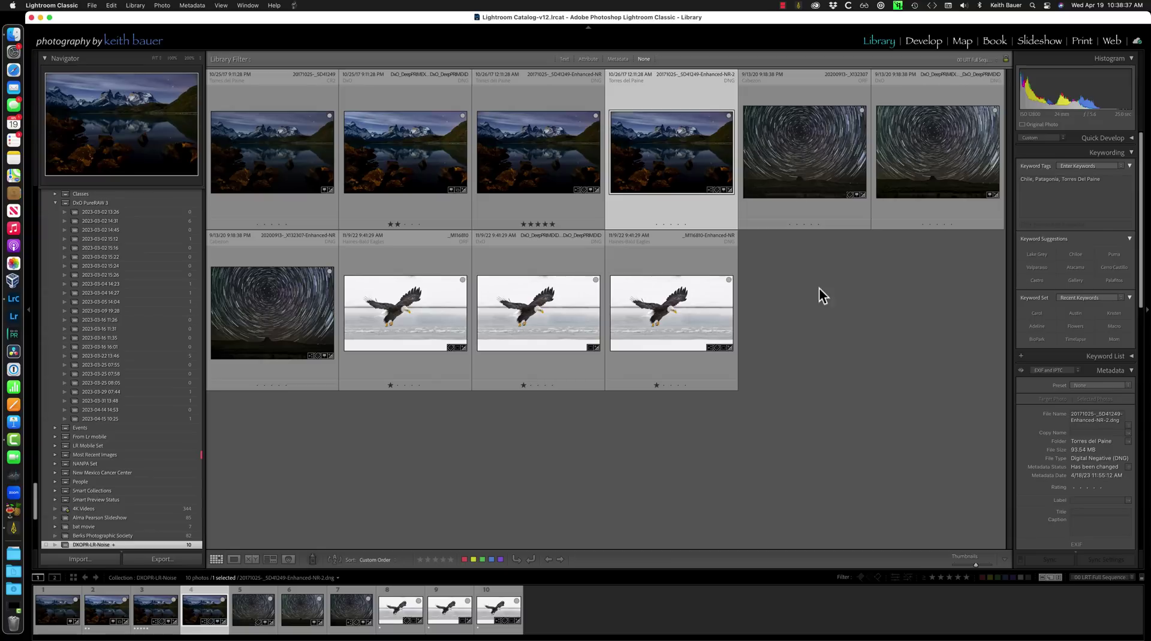
- View the original, DxO DeepPRIME XD, and Enhanced-NR star-trail photos enlarged in turn
click(807, 156)
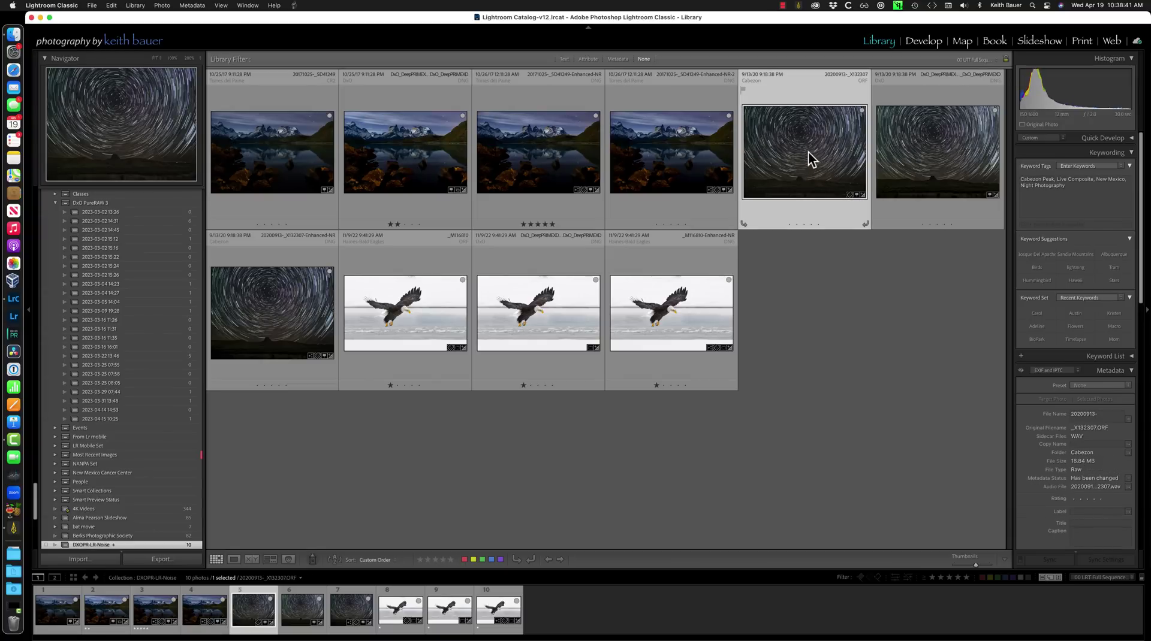
double_click(806, 151)
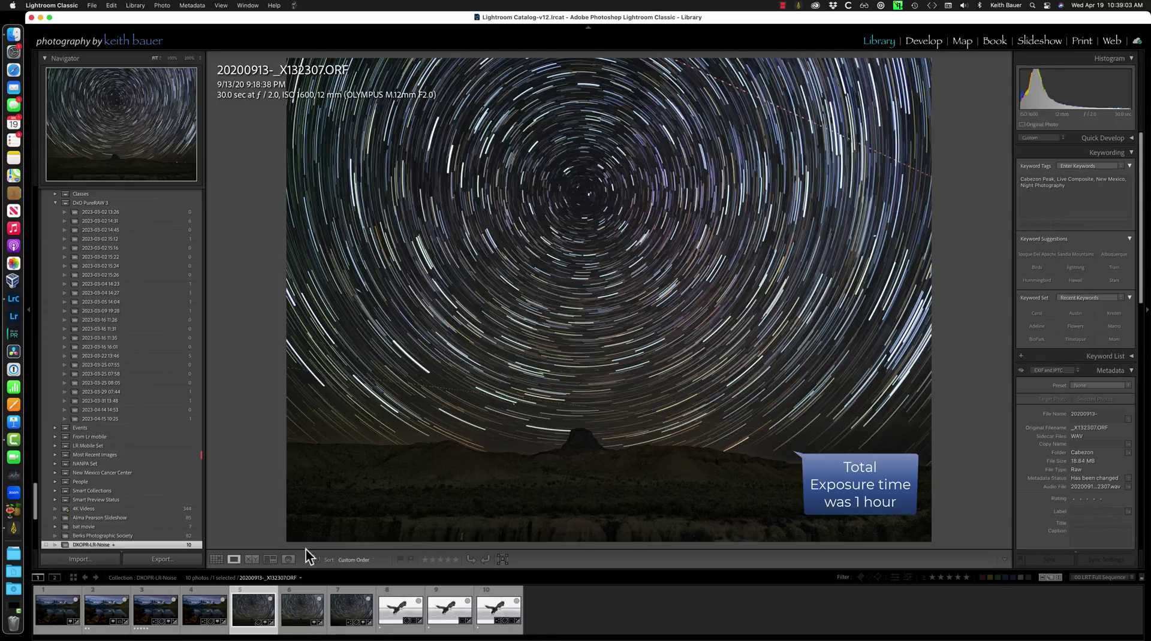
click(304, 611)
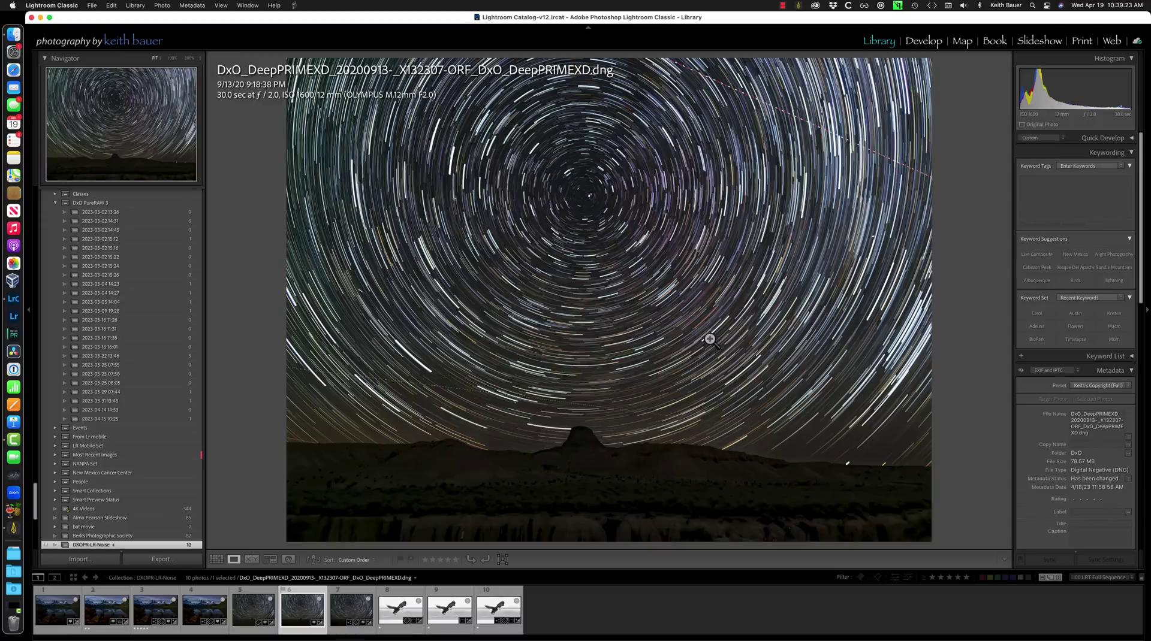
click(356, 613)
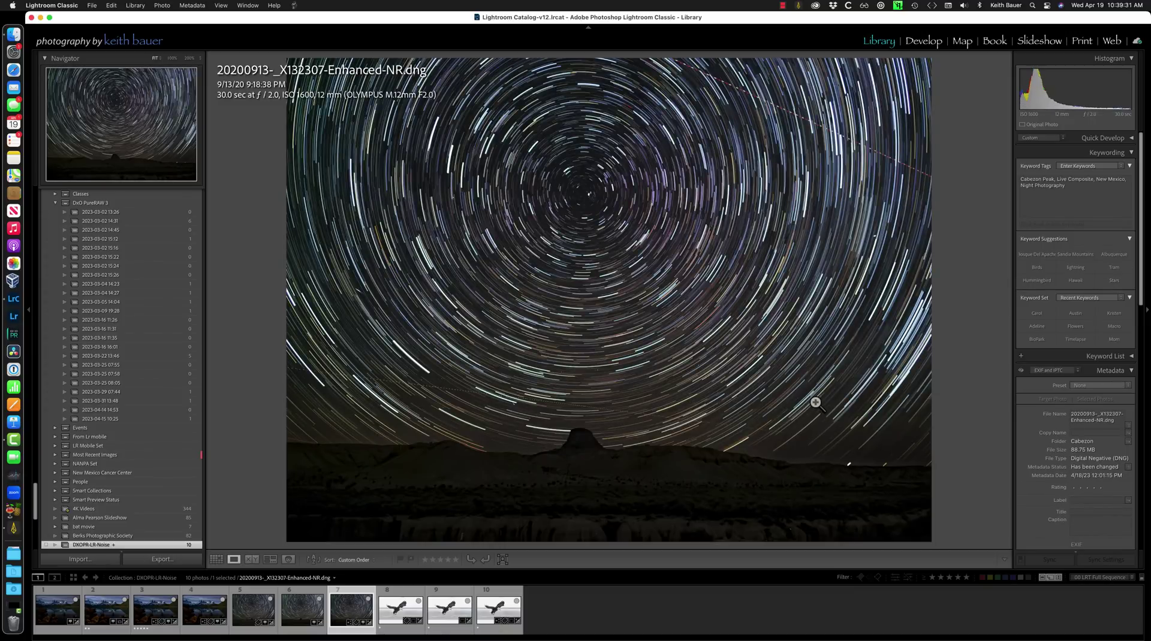
- Compare the DxO and Enhanced-NR star-trail photos side by side at 100%, panned upward
key(g)
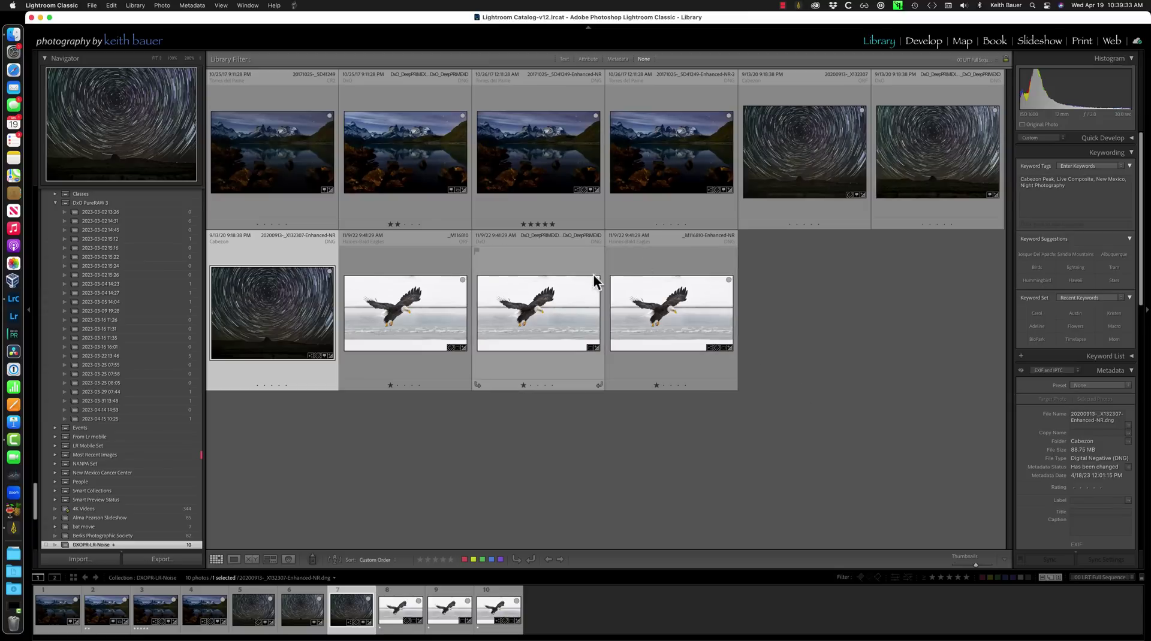
click(937, 160)
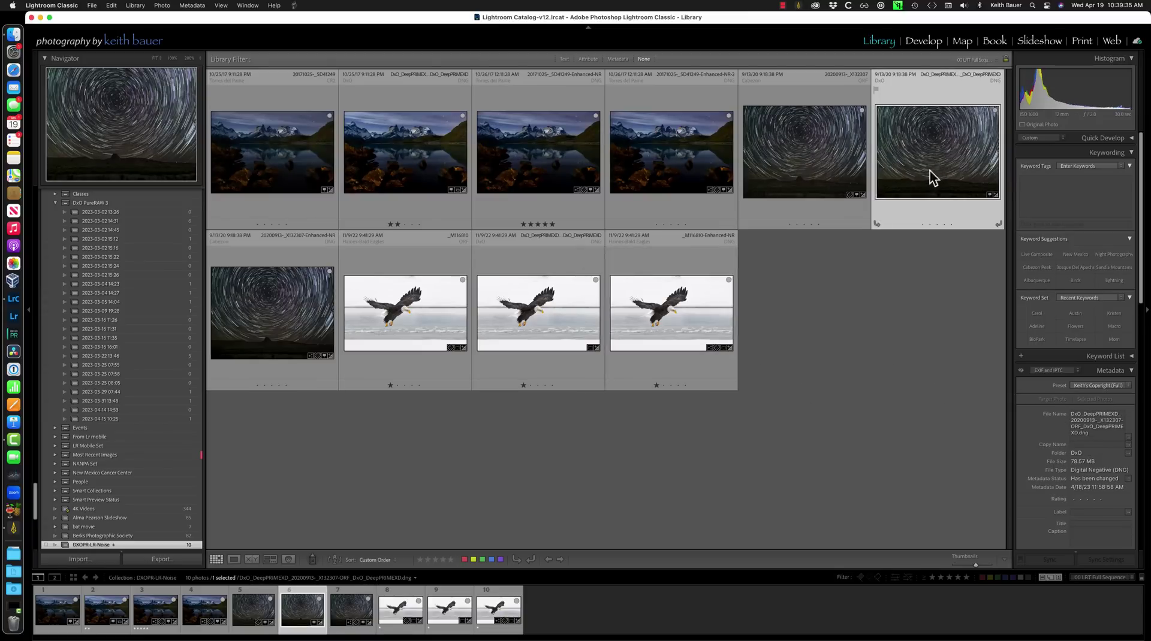
shift+click(280, 318)
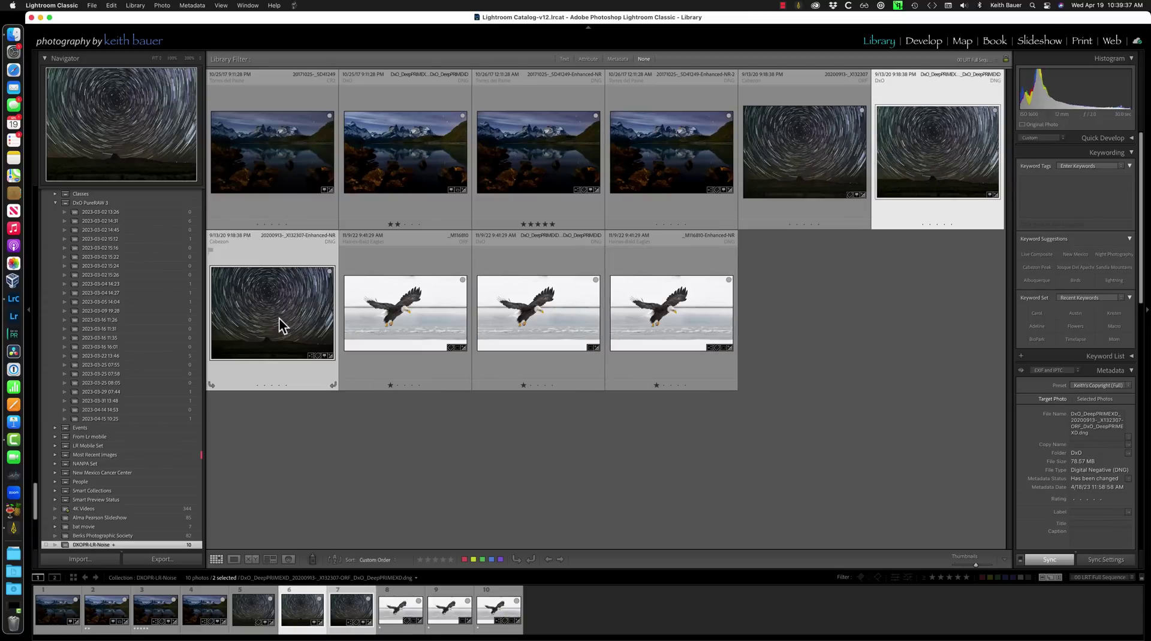
key(c)
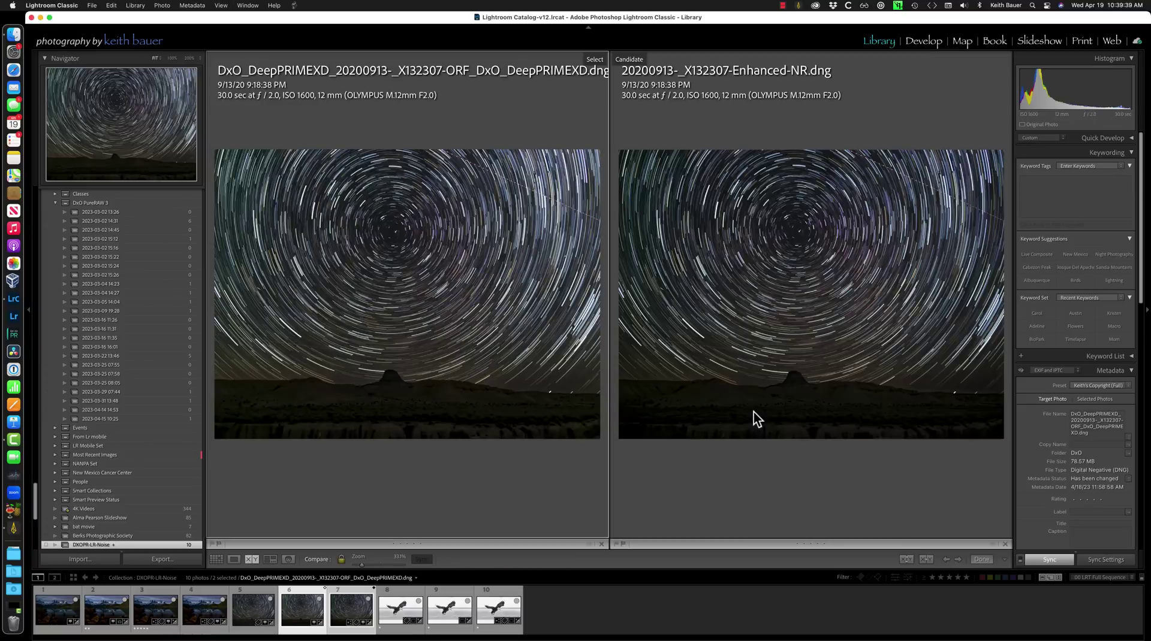
click(445, 336)
drag(483, 406, 514, 312)
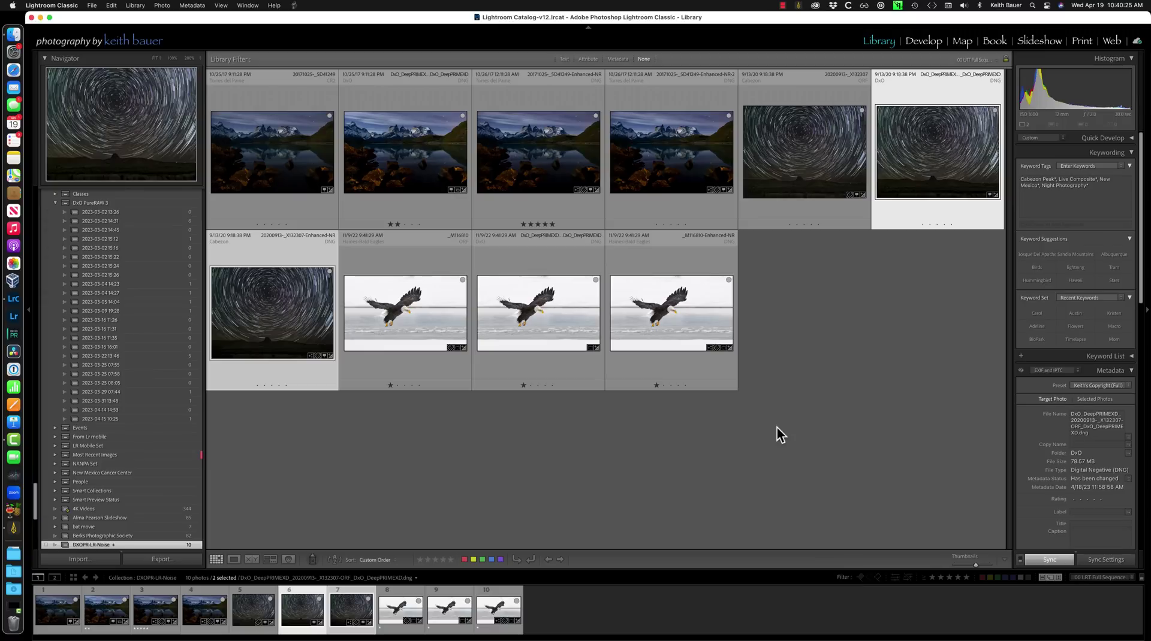
- Deselect all photos in the 10-photo DxOPR-LR-Noise collection
click(785, 303)
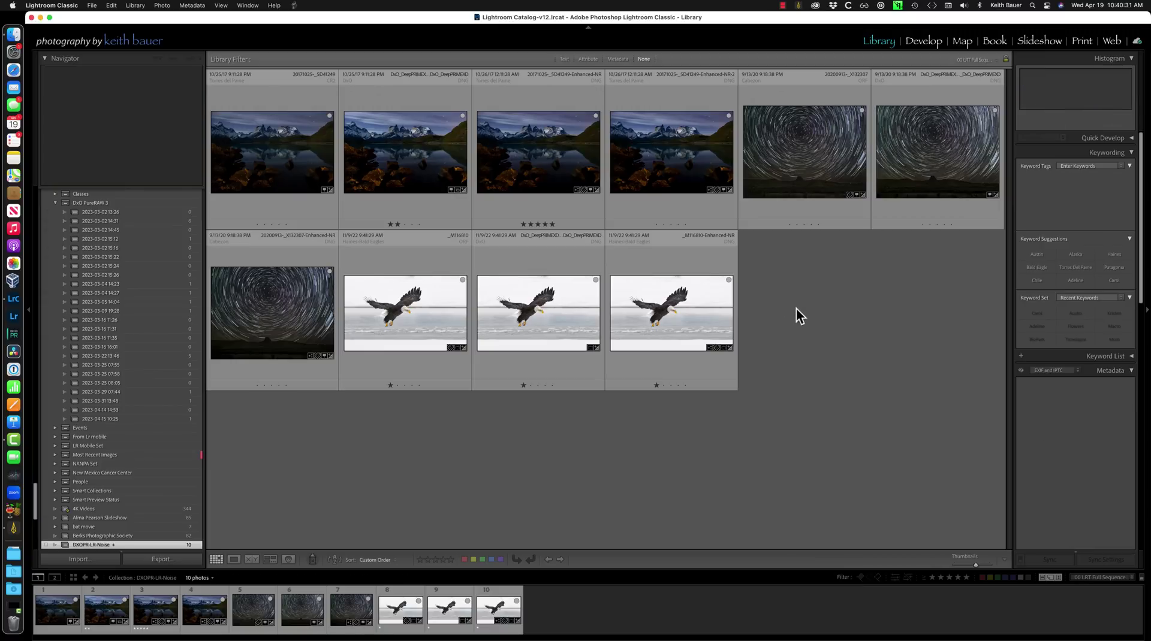